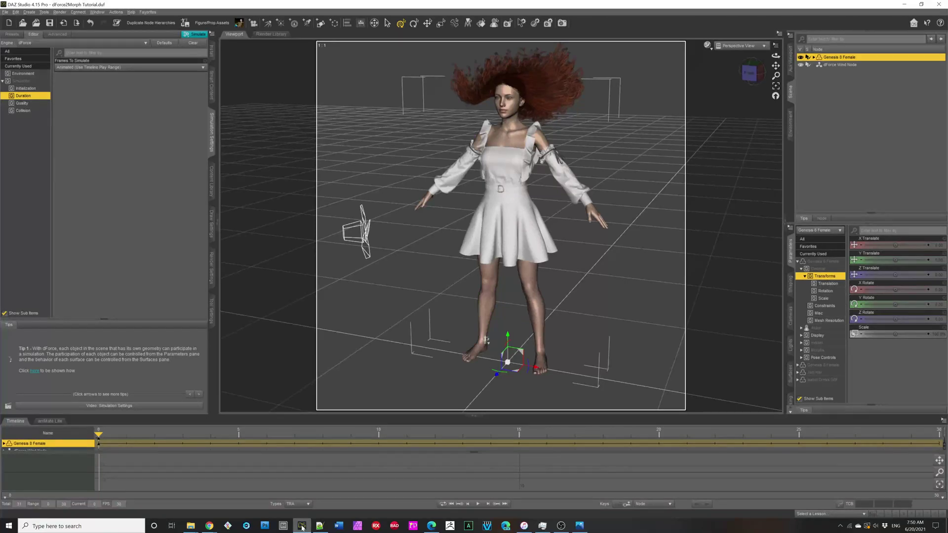
Select the Jam Hair under Genesis 8 Female and show its Actor > Moves morph sliders
click(814, 57)
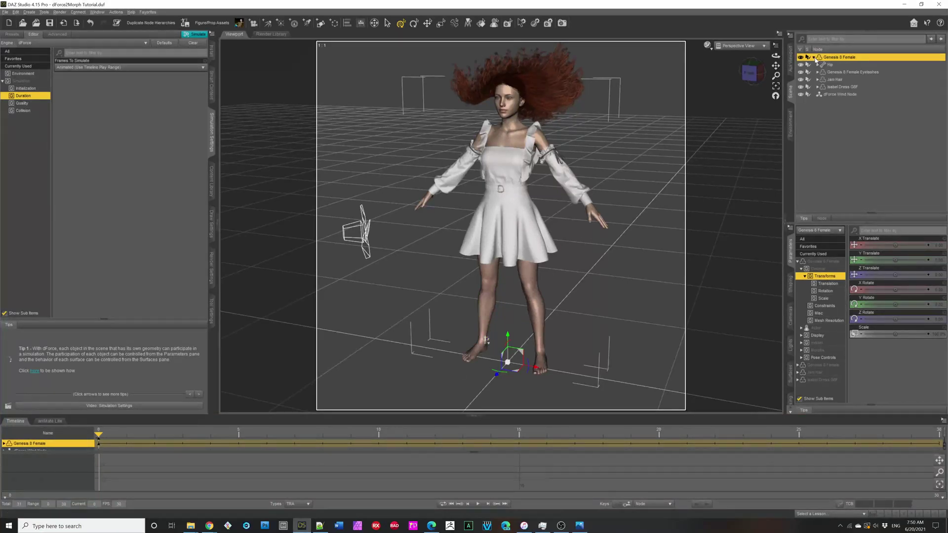
click(846, 88)
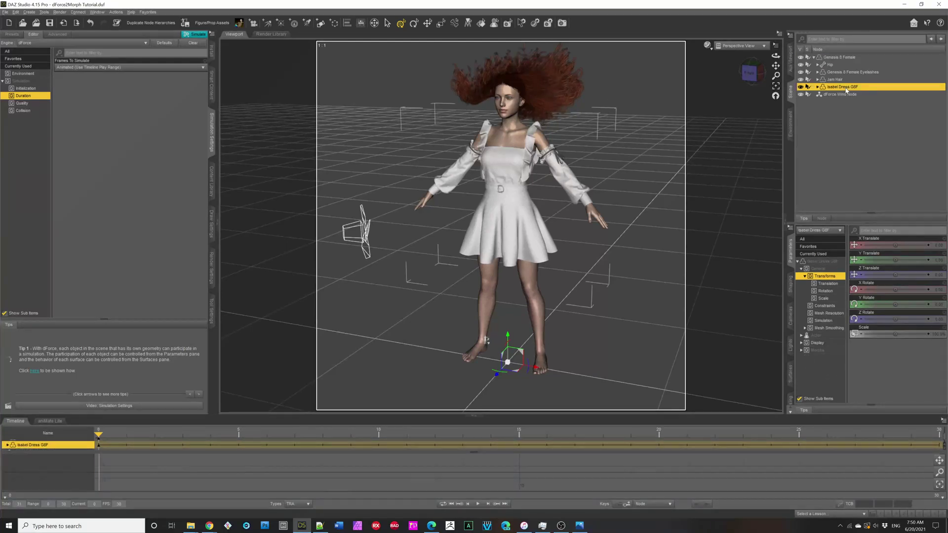
click(837, 80)
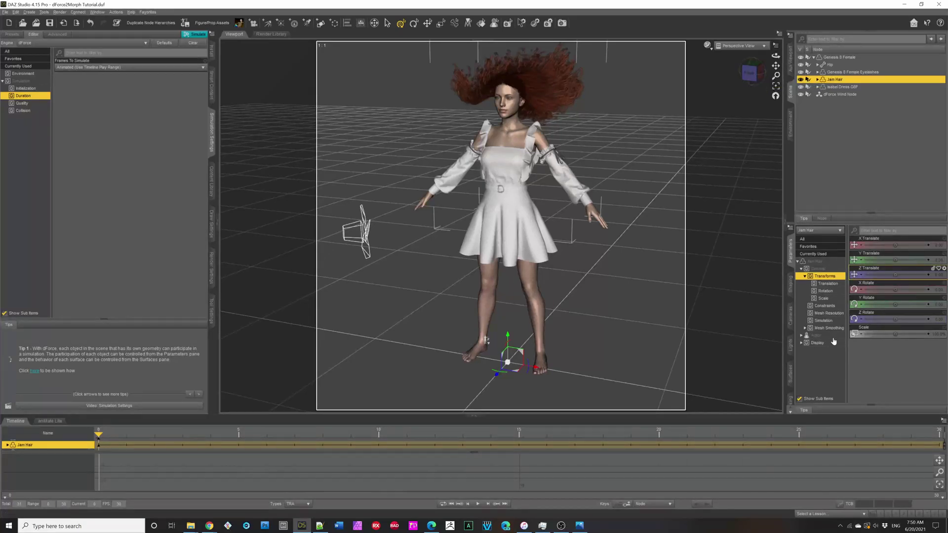
click(801, 336)
click(806, 344)
click(825, 358)
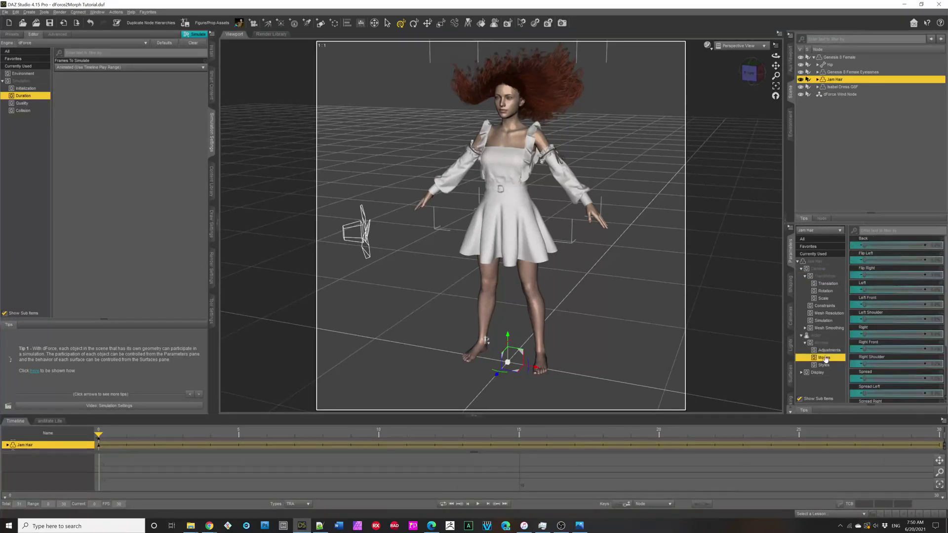
Test the Flip Right and Left Shoulder hair morphs, then reset both to zero
drag(864, 275, 945, 275)
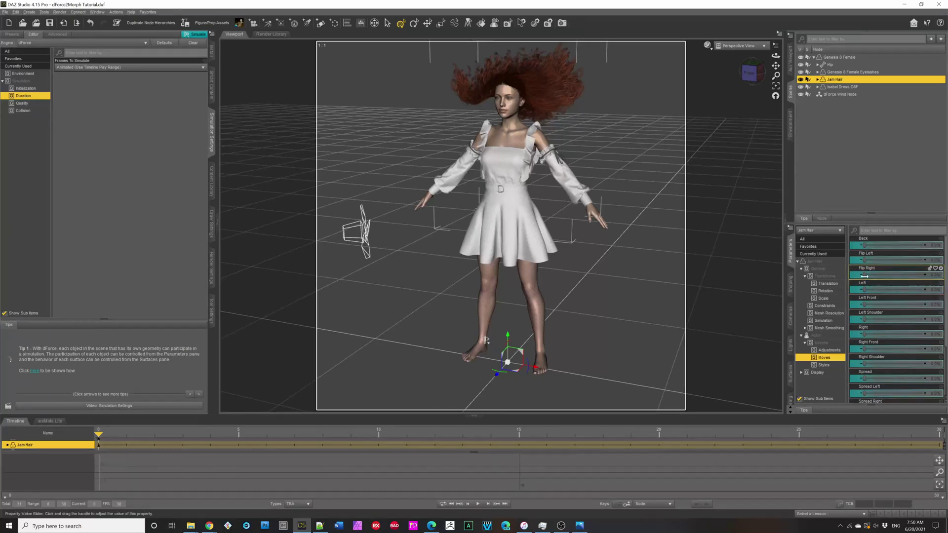
click(753, 77)
click(754, 76)
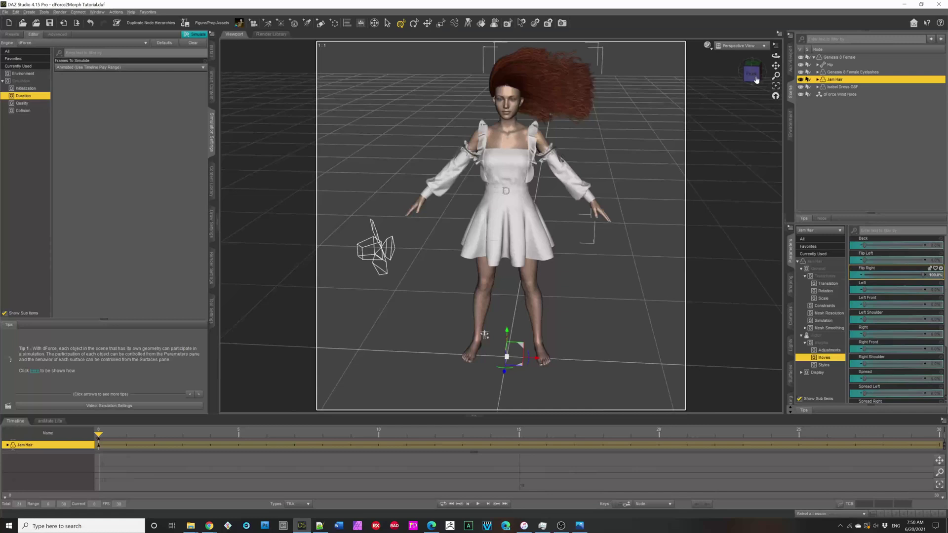
drag(922, 280, 864, 276)
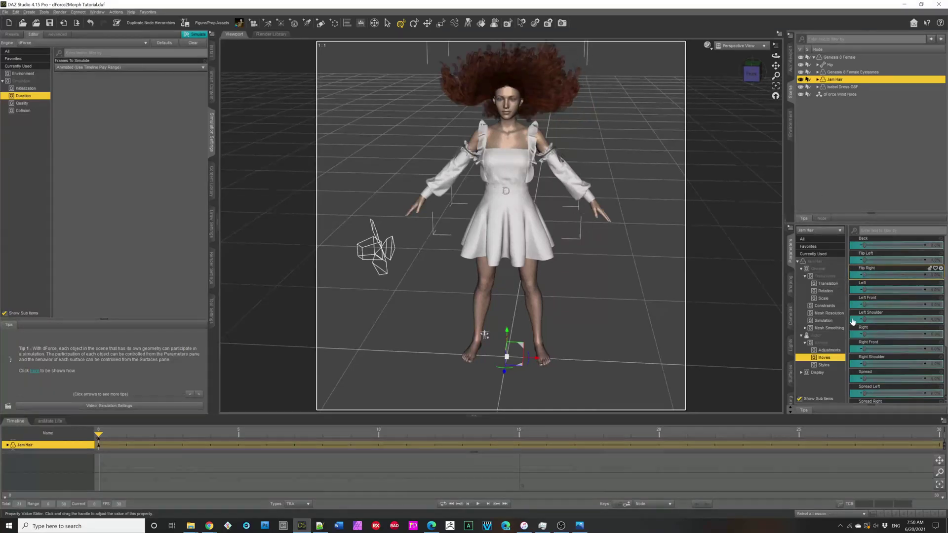
drag(940, 317, 944, 320)
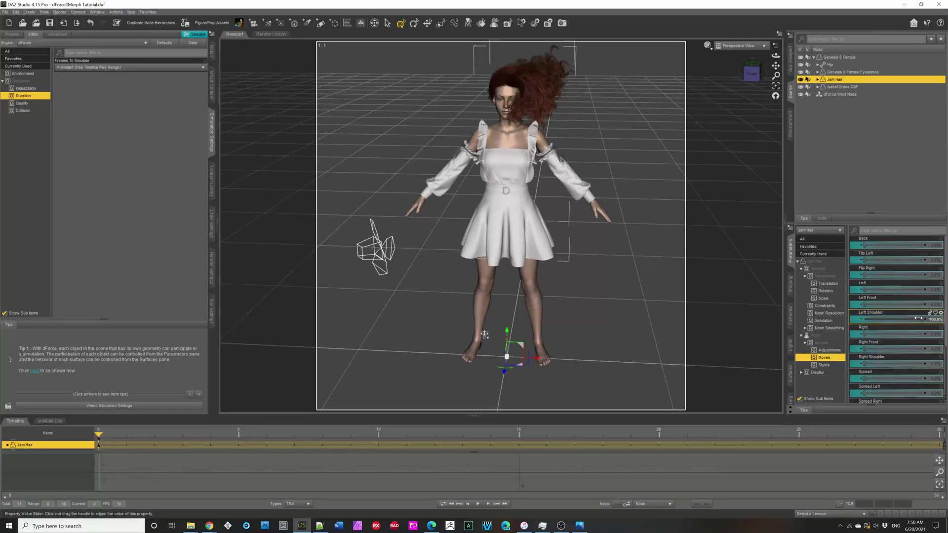
drag(922, 319, 864, 320)
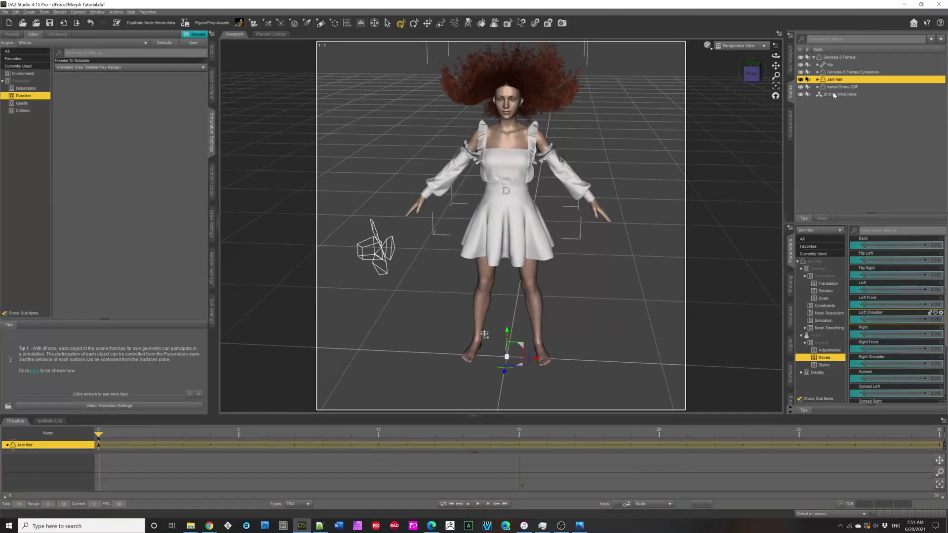
Set the Jam Hair's Freeze Simulation to On, then select Isabel Dress G8F in a front view
click(823, 321)
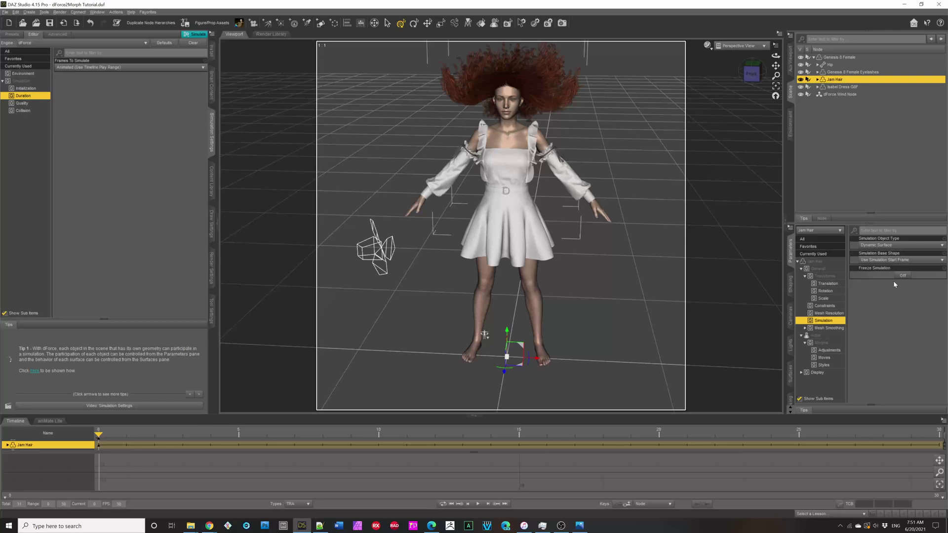
click(898, 280)
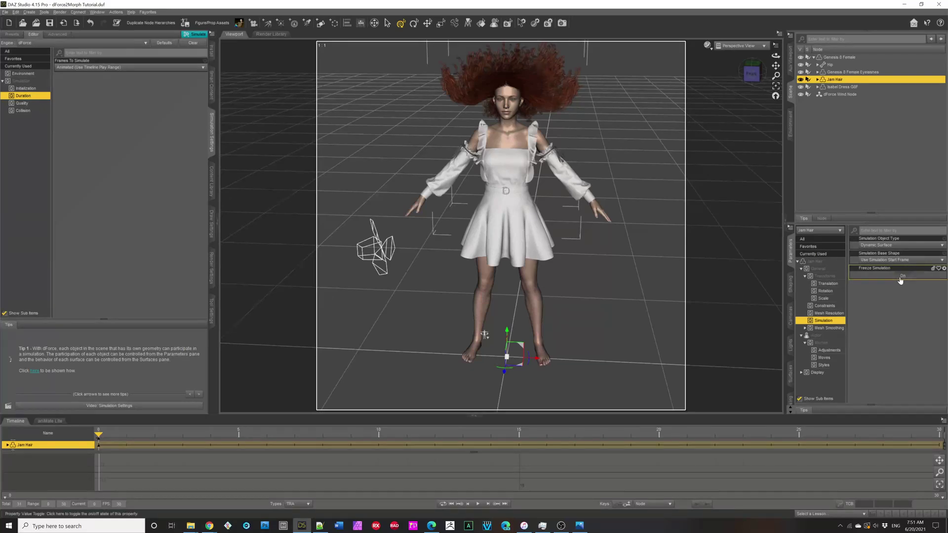
click(836, 87)
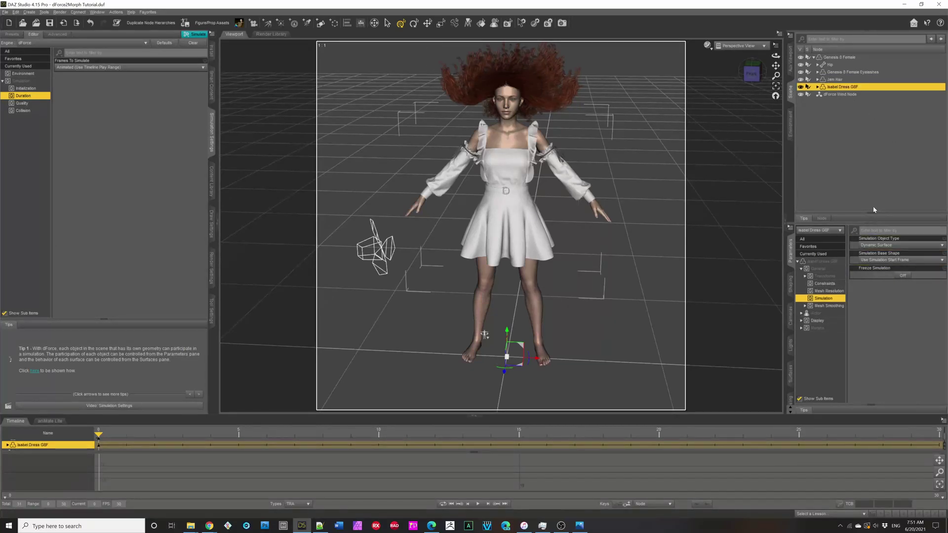
click(752, 74)
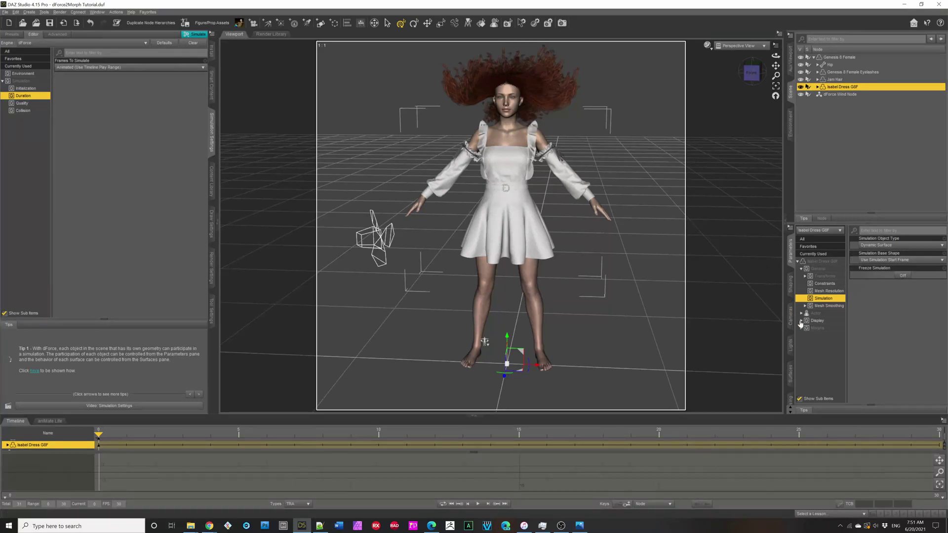
Select every Isabel Dress surface except Dress_Bottom in the Surfaces pane
click(790, 375)
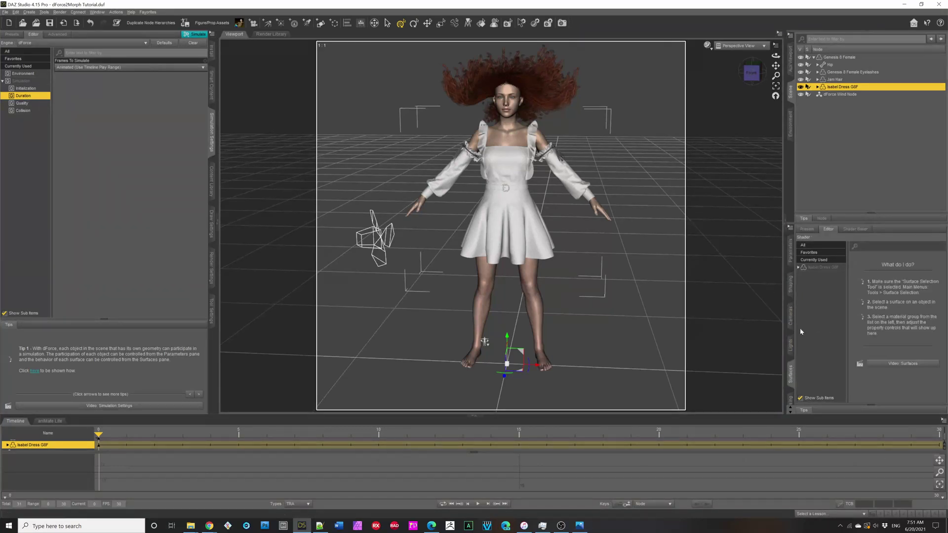
click(798, 268)
click(825, 282)
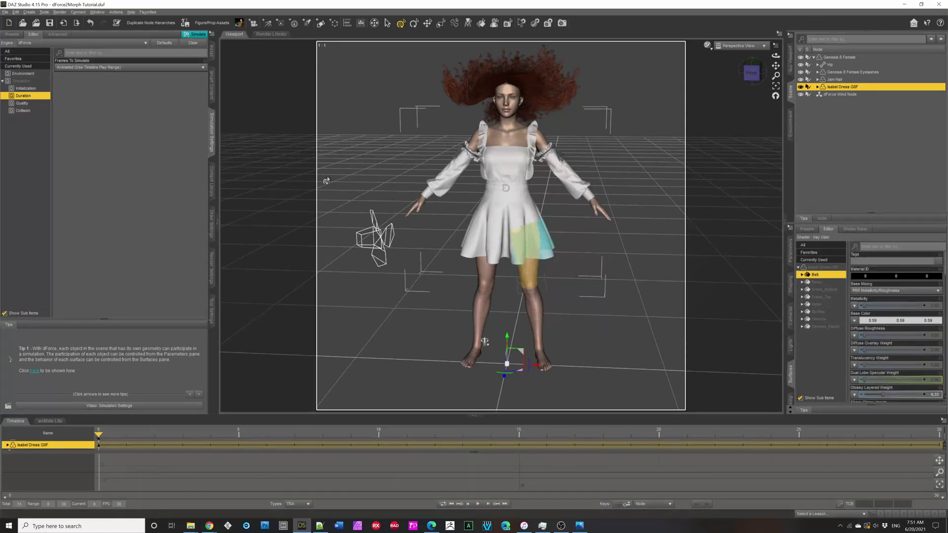
click(44, 11)
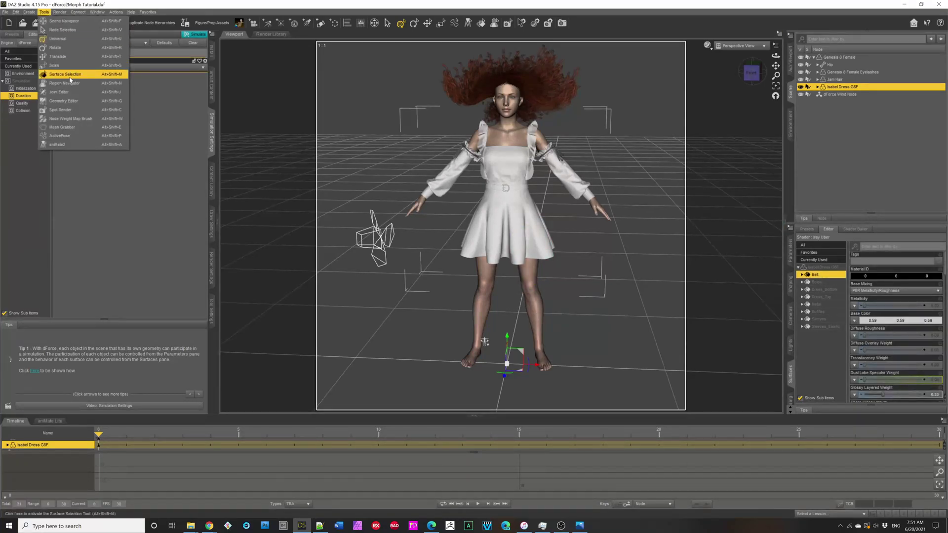
click(69, 75)
click(521, 226)
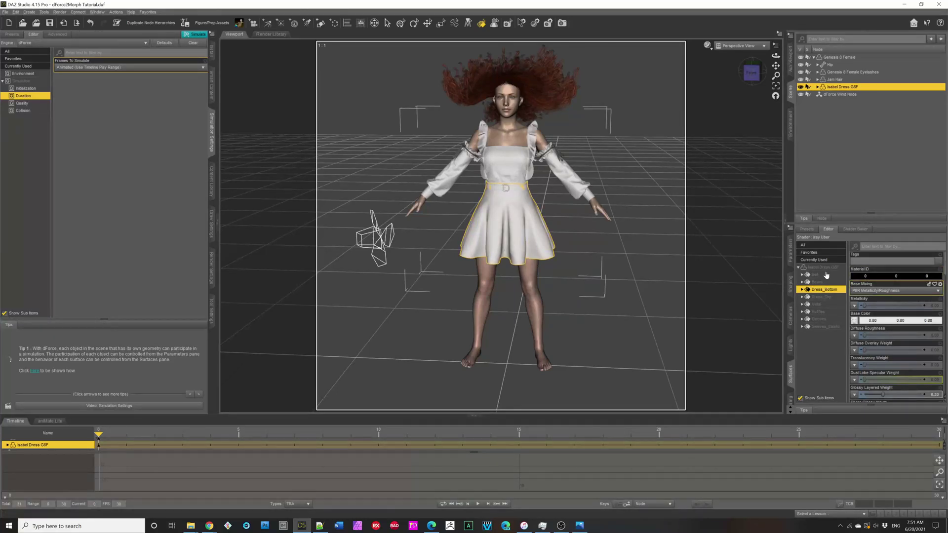
click(825, 275)
shift+click(822, 327)
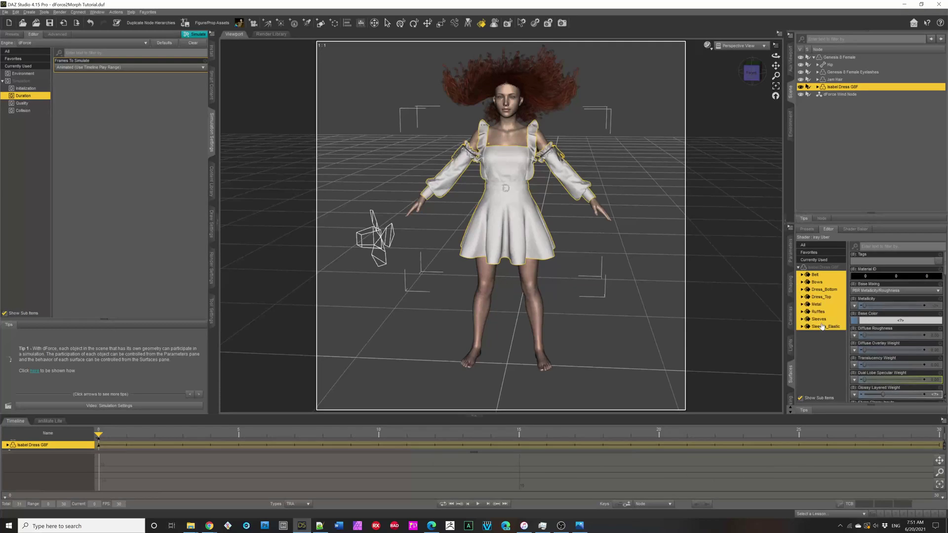
ctrl+click(824, 283)
ctrl+click(820, 282)
ctrl+click(824, 289)
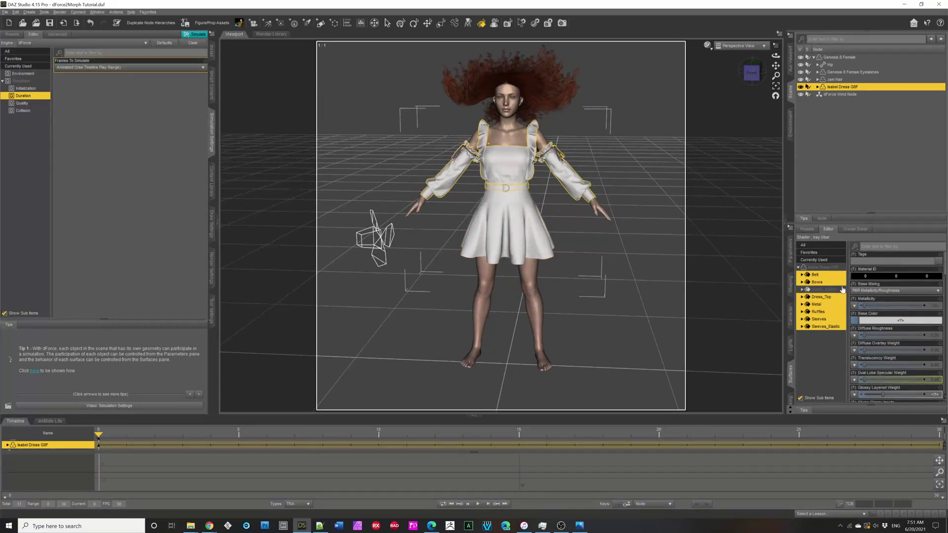
Filter properties for 'Dynamics' and set Dynamics Strength to 0 on the selected surfaces
click(862, 246)
text(Dynamics)
drag(924, 264, 854, 262)
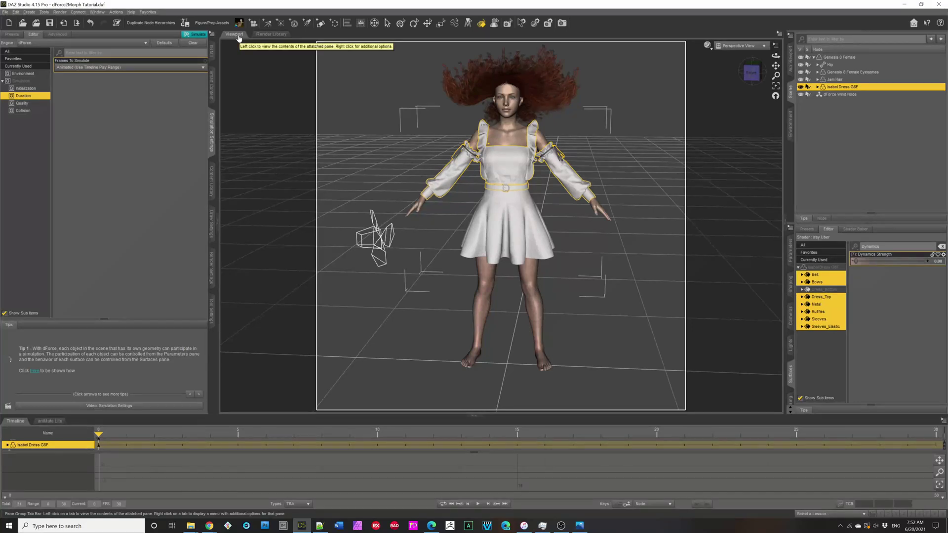
Return to the Universal tool with Ctrl+U, restore the front view, and run the dForce dress simulation
key(ctrl+u)
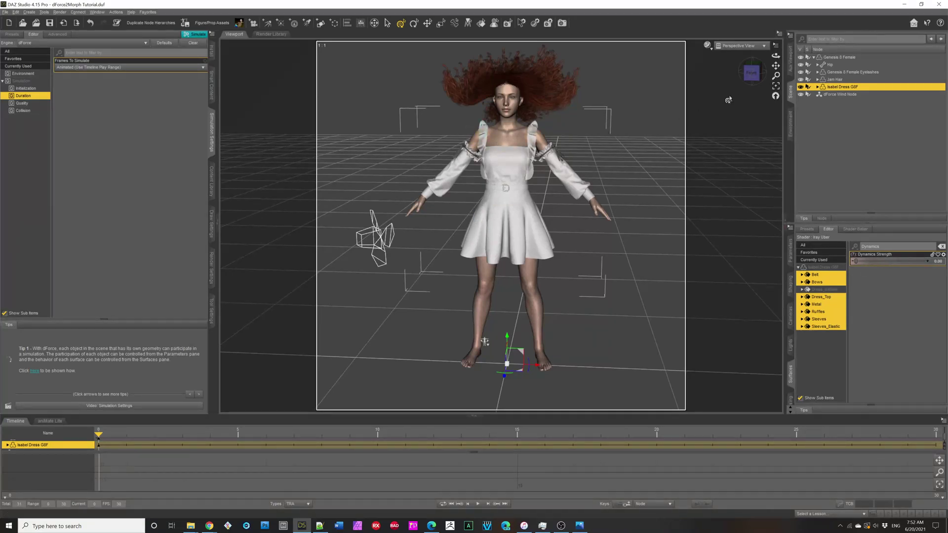
drag(751, 73, 756, 75)
click(752, 73)
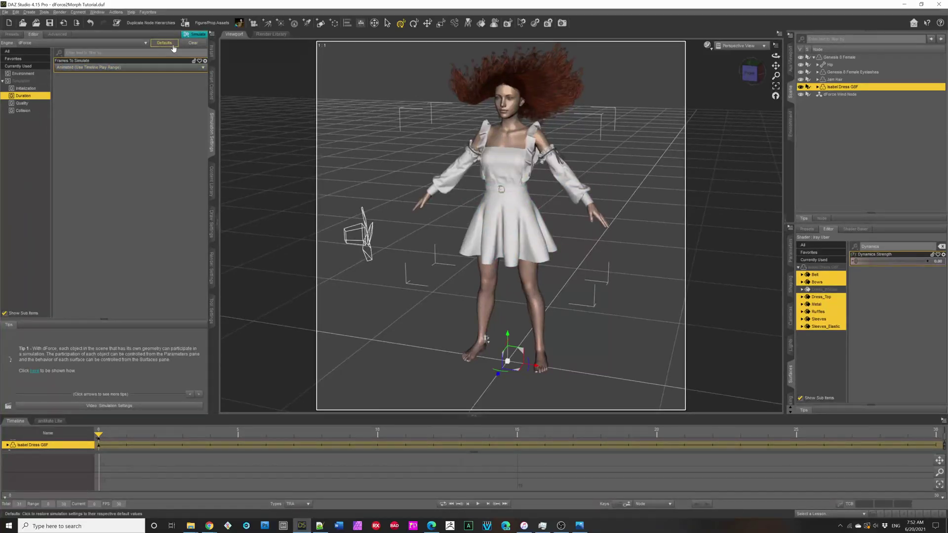
click(189, 35)
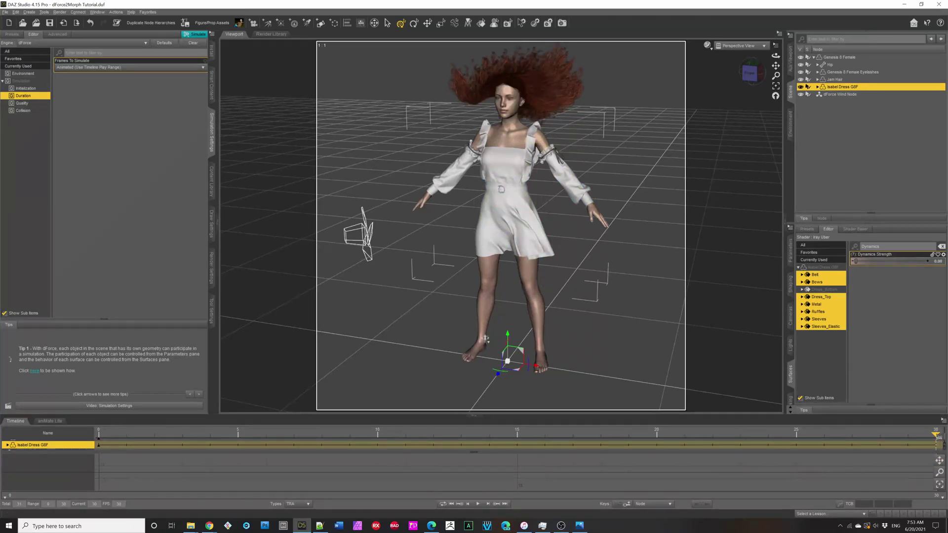
At frame 14, run dForce2Morph to save the skirt's shape as the morph 'Skirt Wind Left'
drag(935, 436, 495, 445)
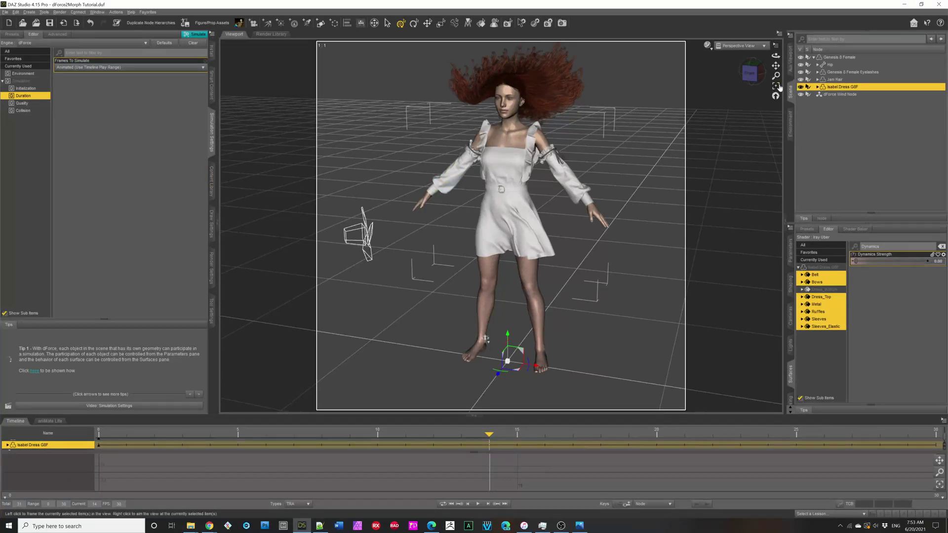
click(212, 194)
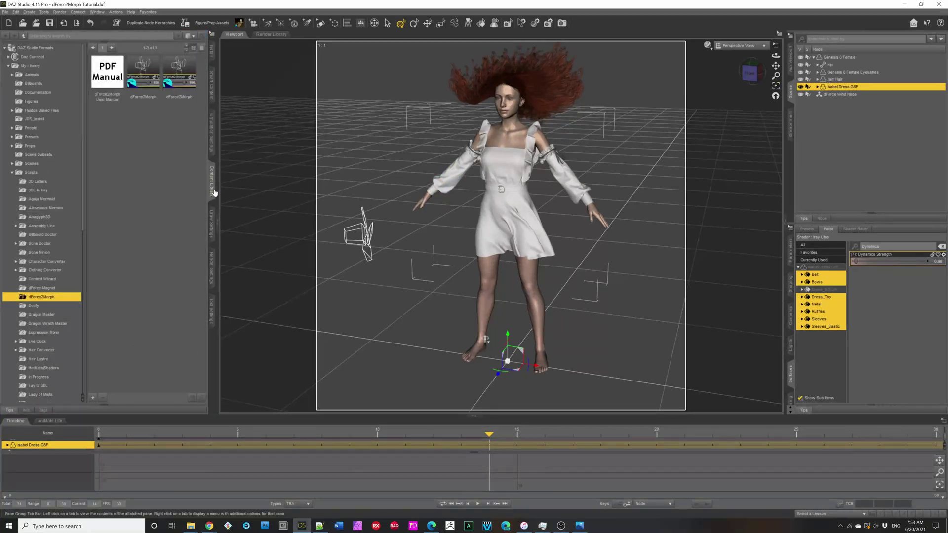
double_click(142, 74)
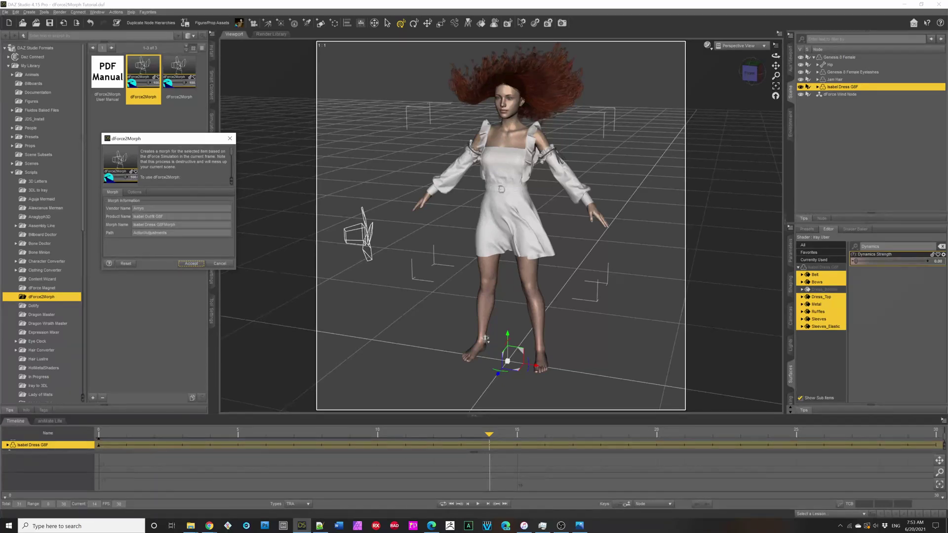
text(Isabel Dress G8F)
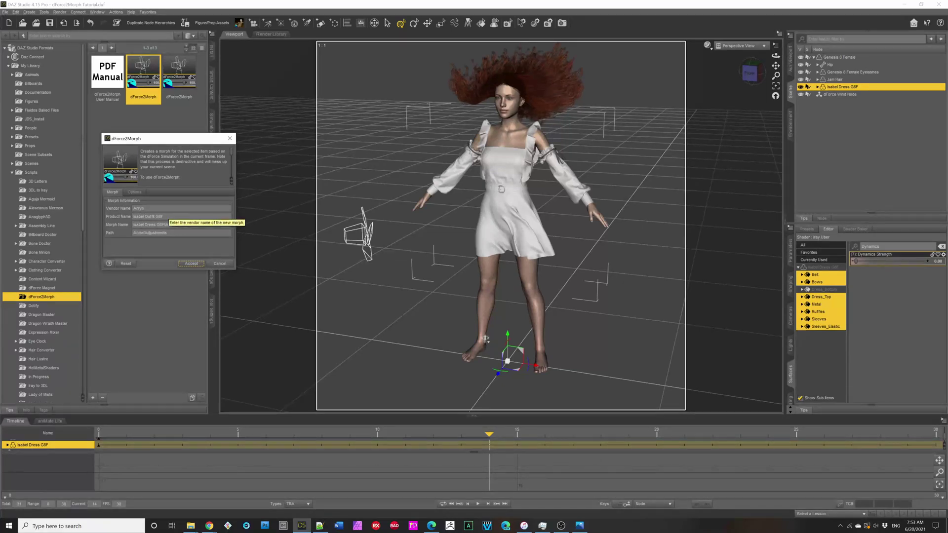
text(Morph)
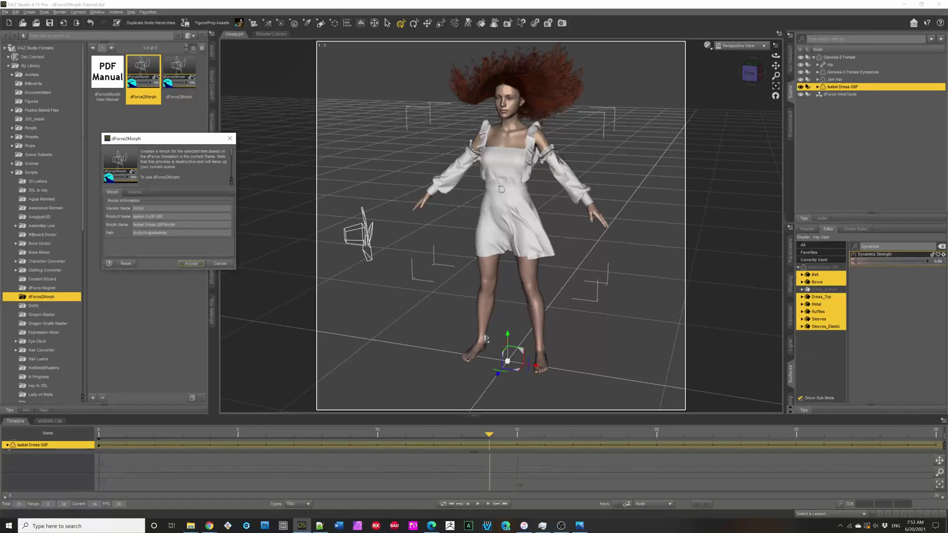
key(shift+Tab)
text(Skirt Wind Left)
click(191, 264)
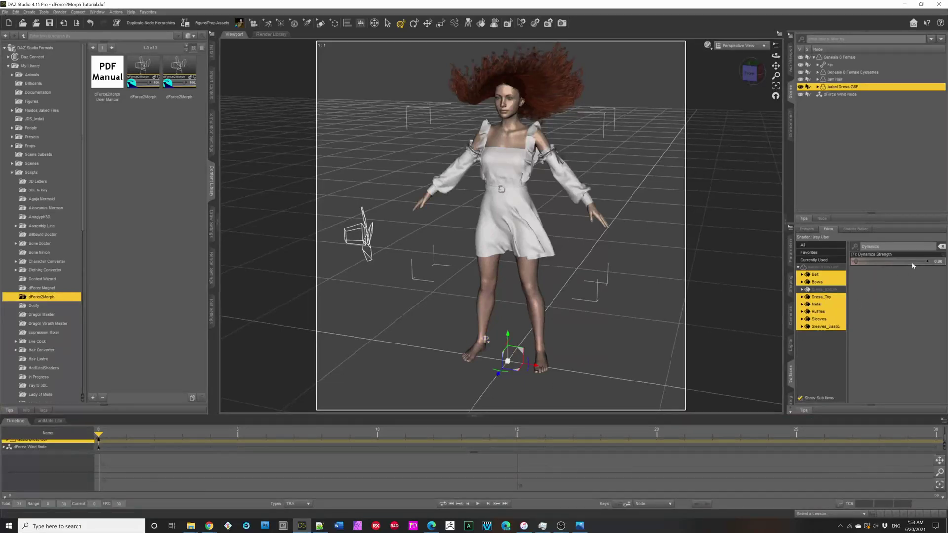
Clear the Dynamics filter and dial the dress's Skirt Wind Left adjustment down to zero
click(822, 253)
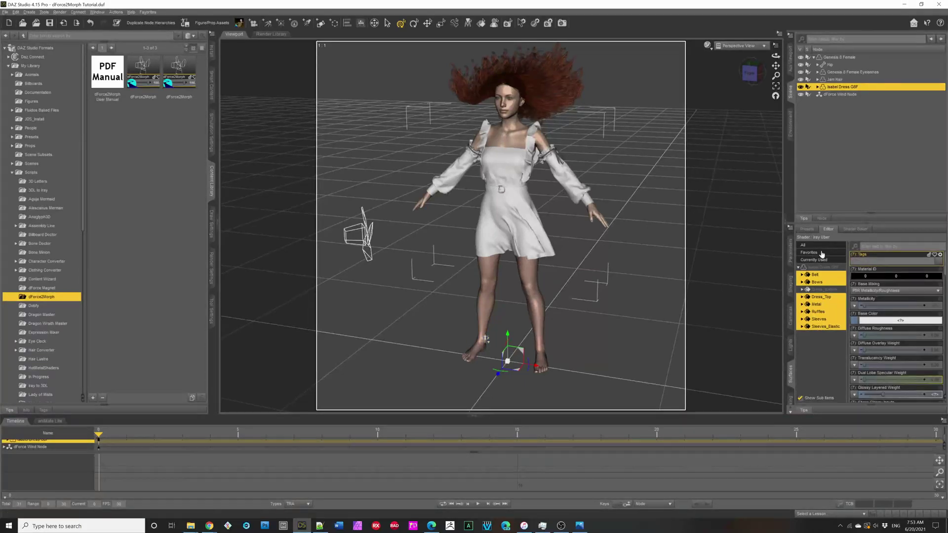
click(791, 257)
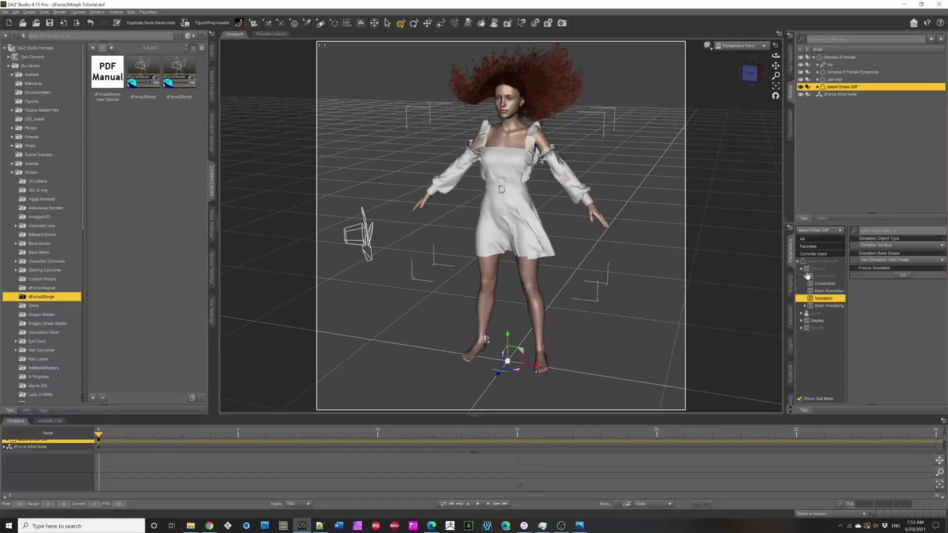
click(801, 314)
click(825, 336)
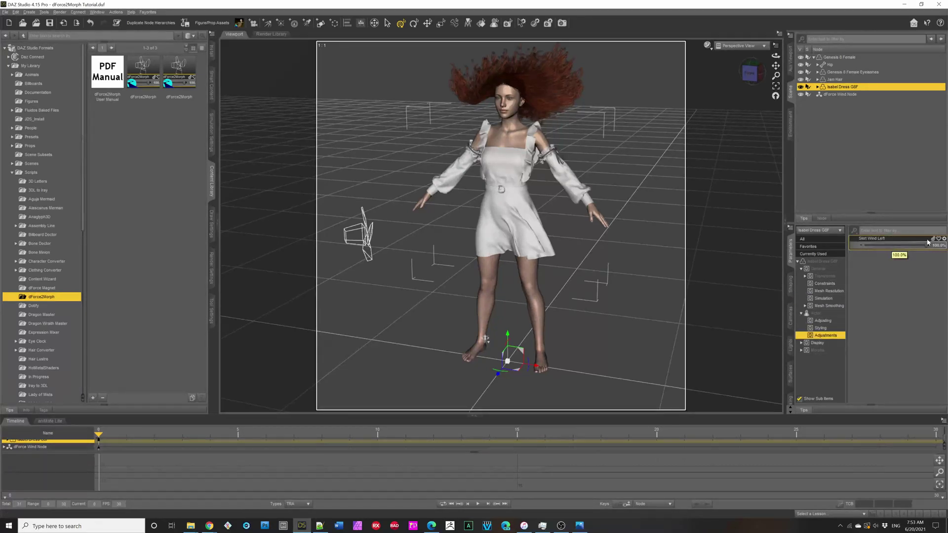
drag(926, 246, 754, 255)
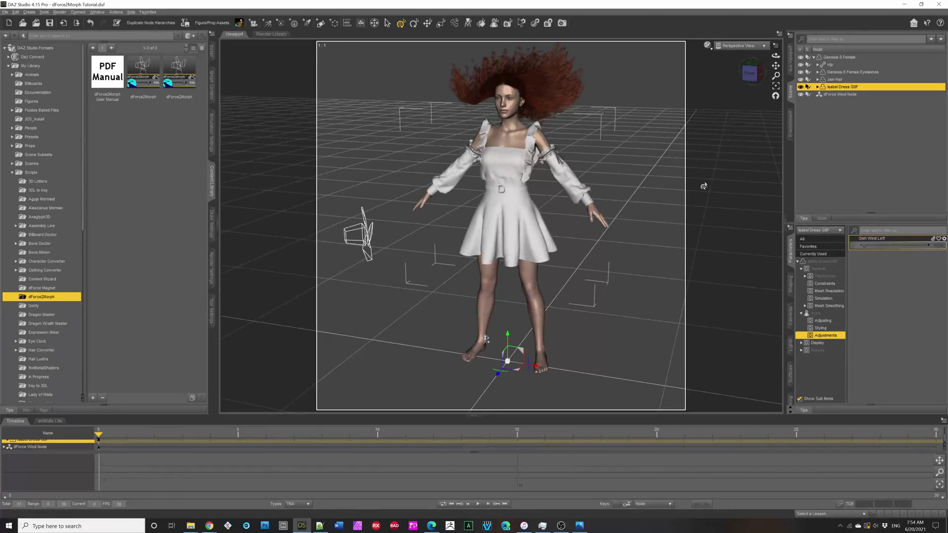
Bend both thighs to -90 so the figure sits with legs raised forward
click(486, 272)
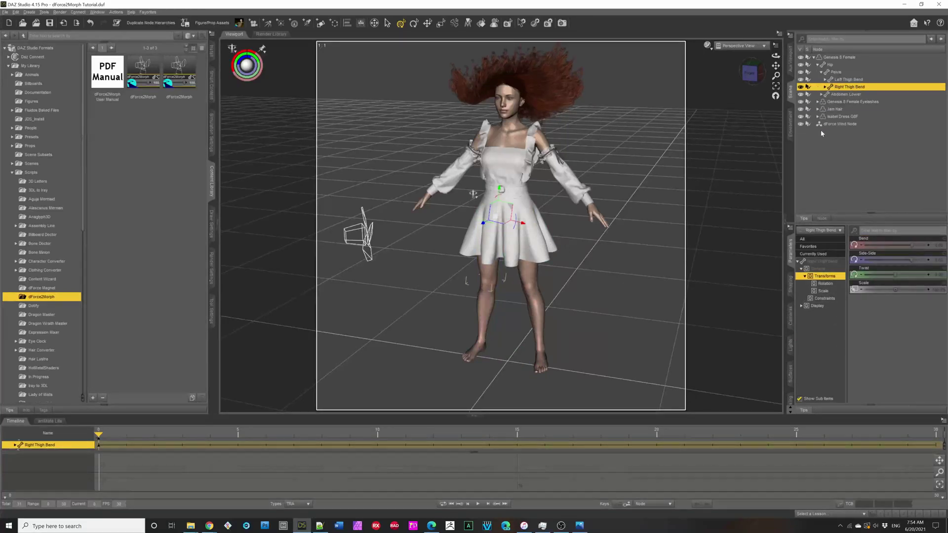
ctrl+click(531, 280)
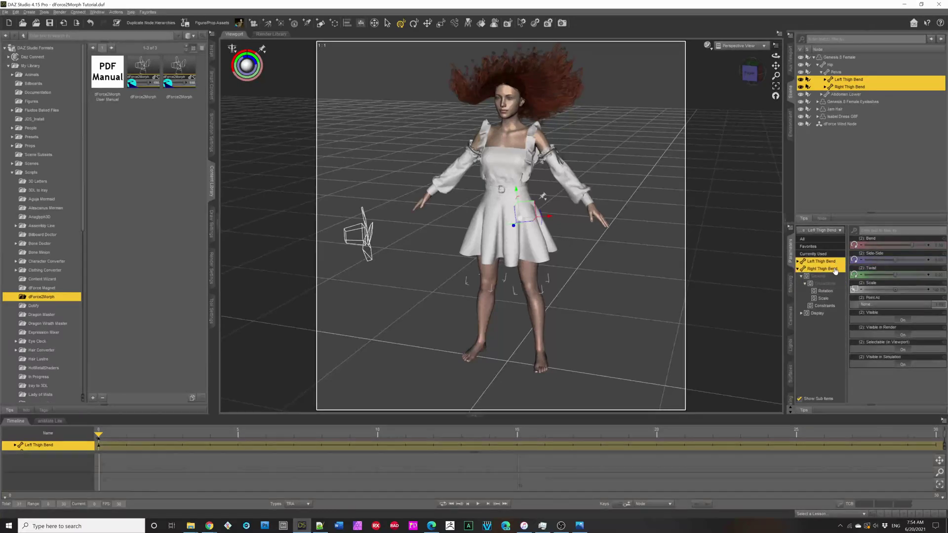
click(941, 246)
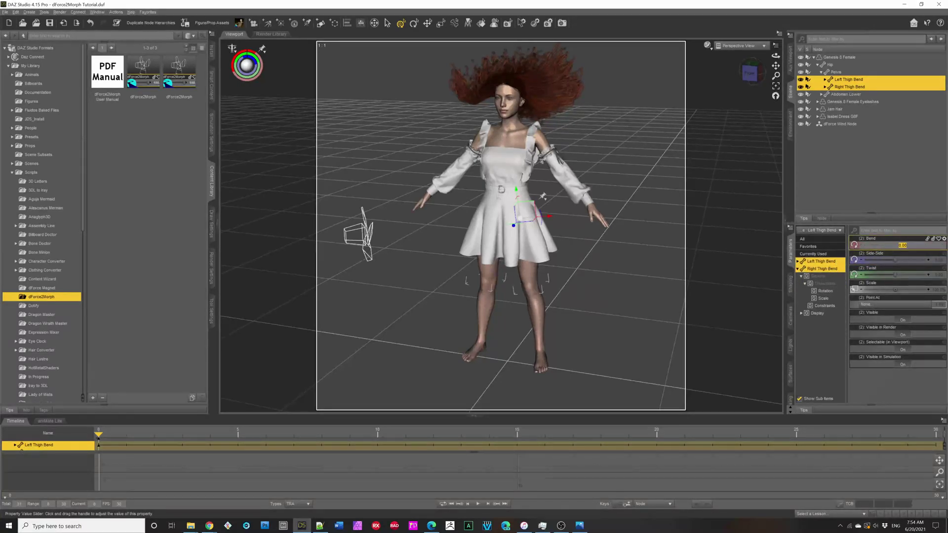
click(937, 257)
text(-90)
key(Return)
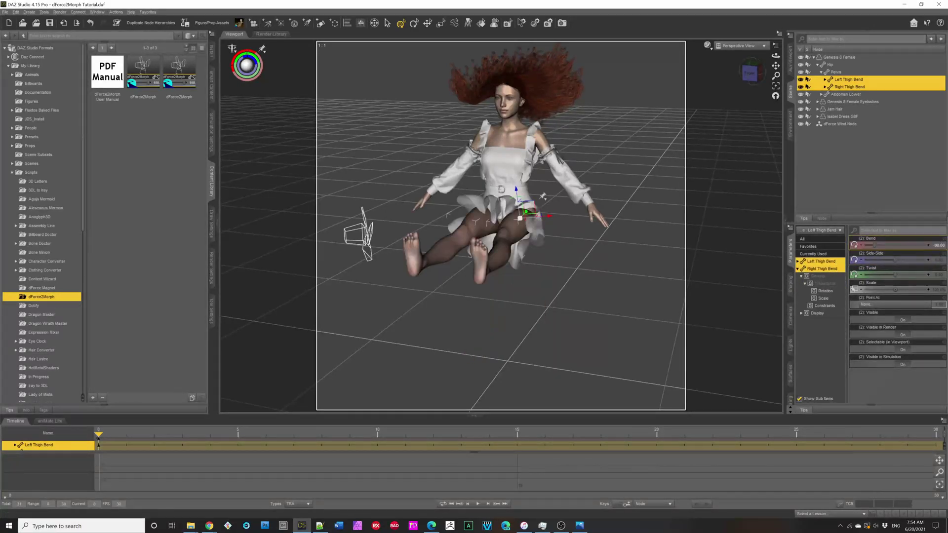
drag(748, 79, 729, 81)
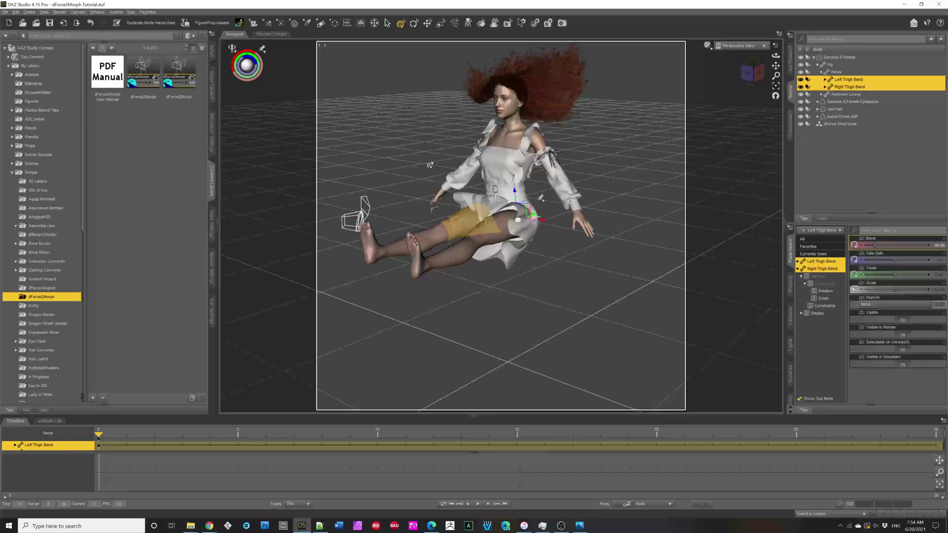
Show the Simulation Settings and select Isabel Dress G8F, listing only currently used properties
click(210, 127)
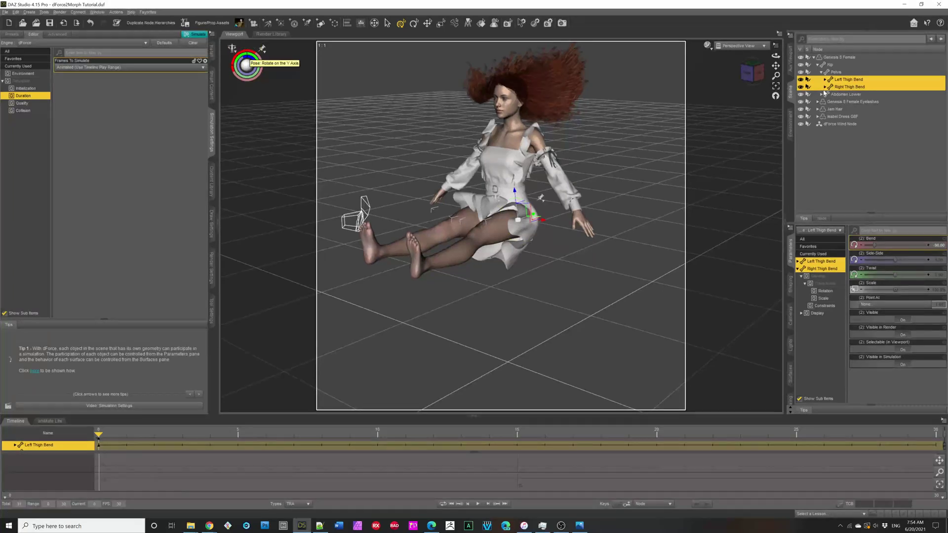
click(835, 117)
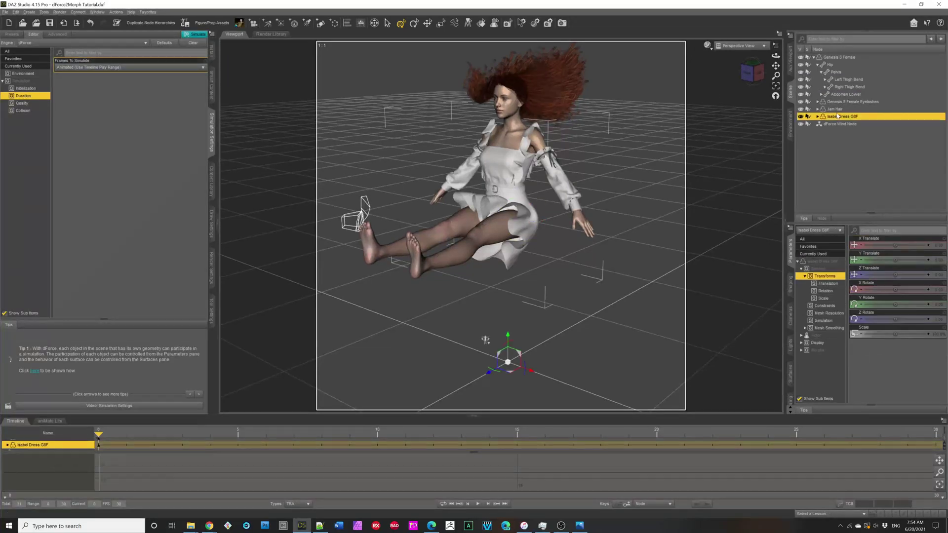
click(829, 256)
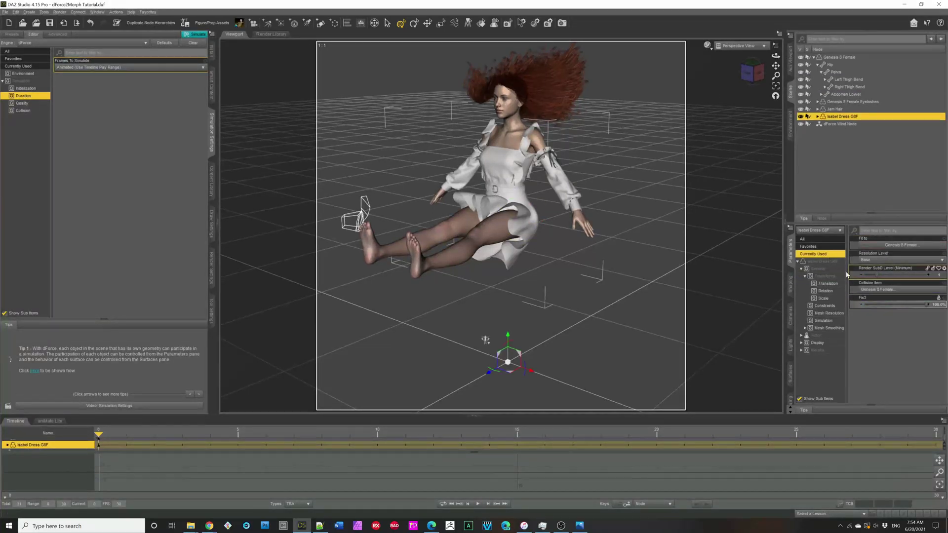
Show all the dress's properties, then start and cancel a dForce simulation
click(828, 244)
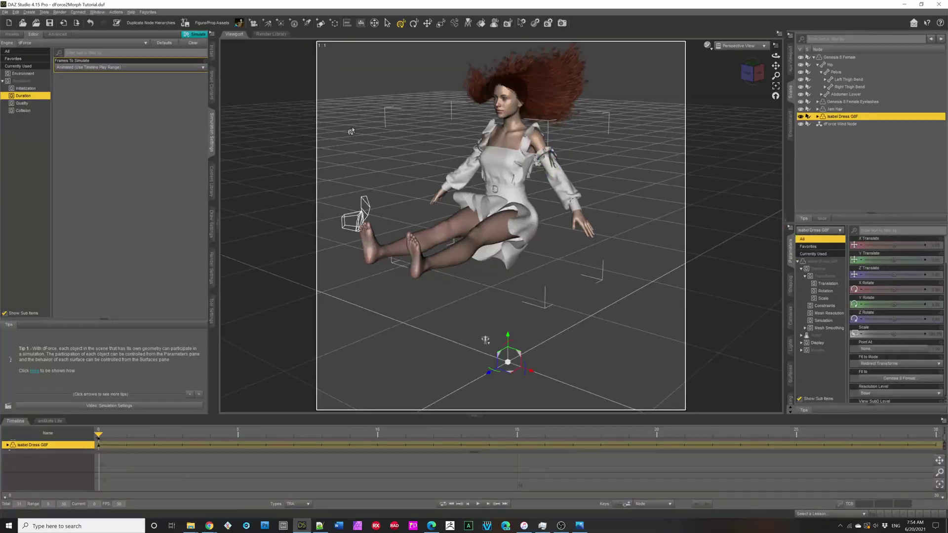
click(196, 37)
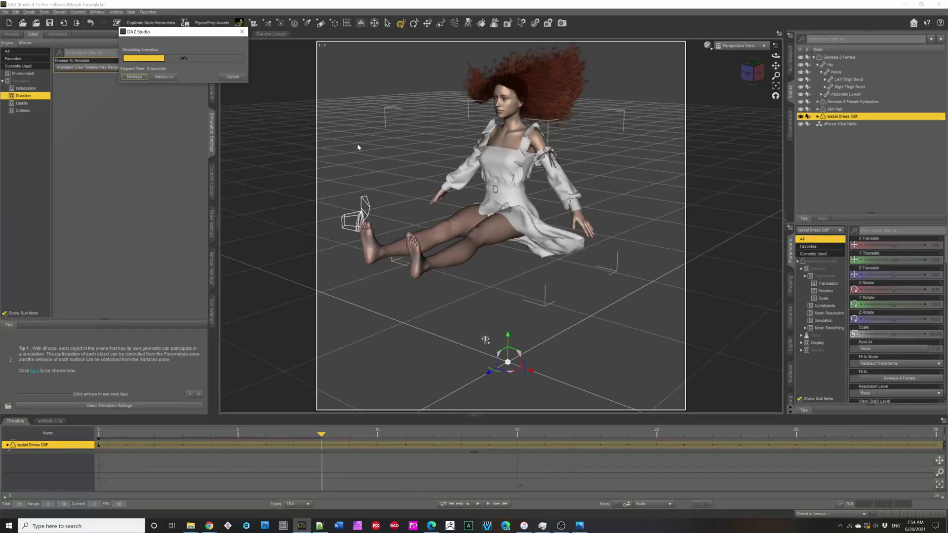
click(232, 78)
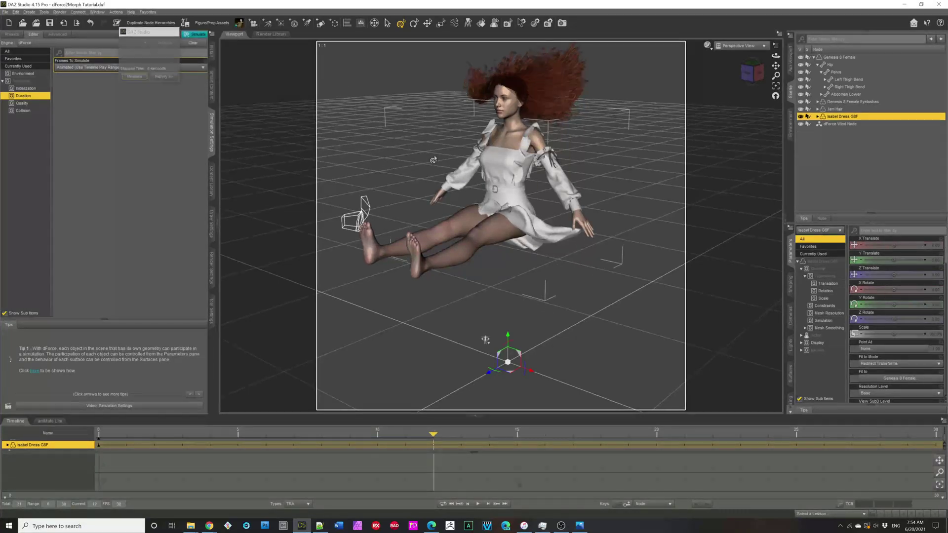
Hide the dForce Wind Node, enable Start Bones From Memorized Pose, and re-simulate
click(834, 124)
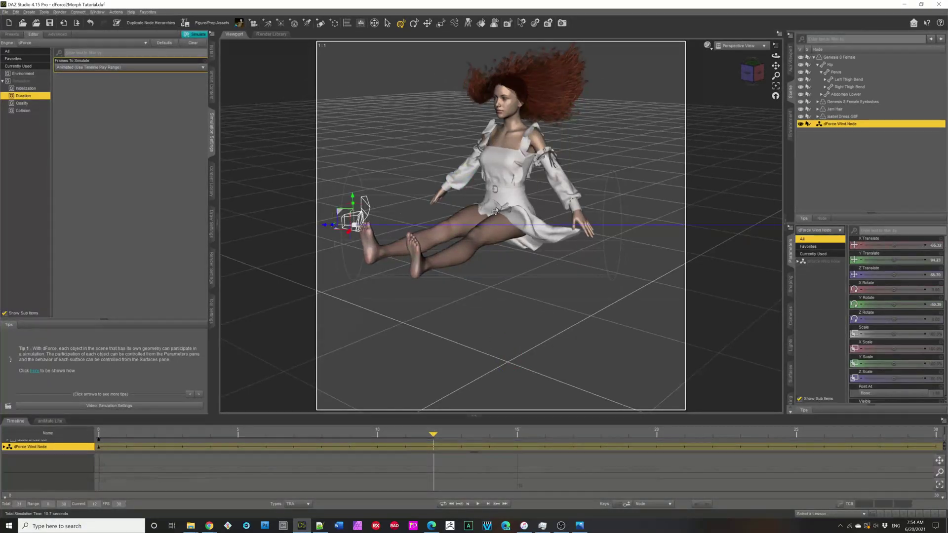
click(801, 125)
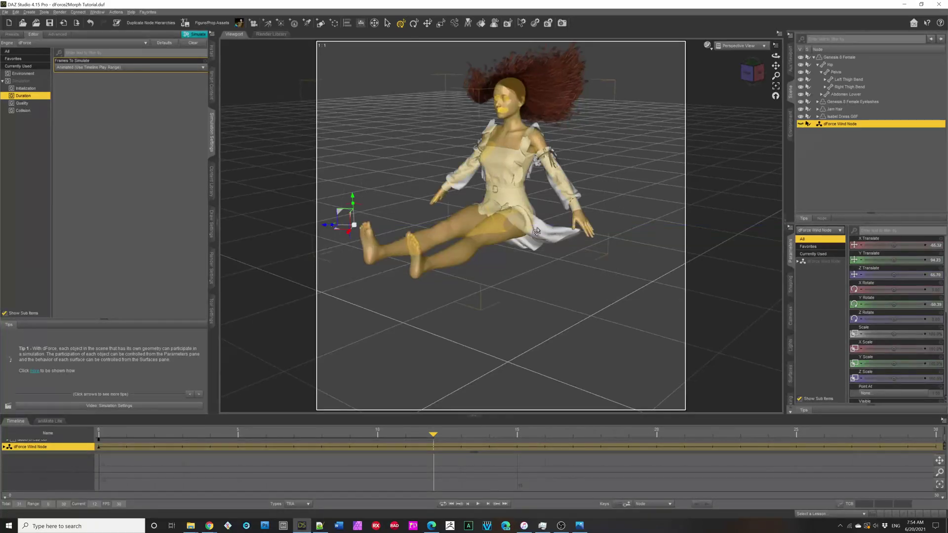
click(27, 89)
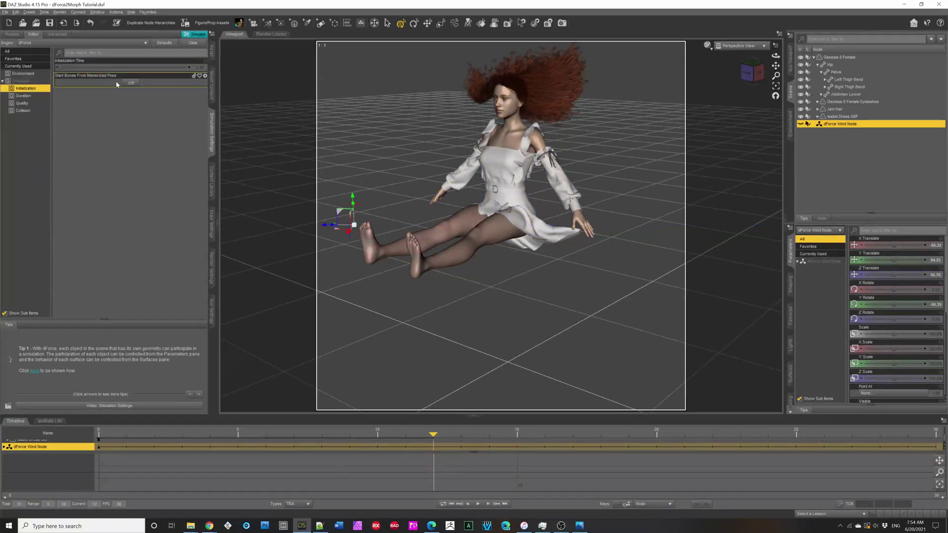
click(131, 84)
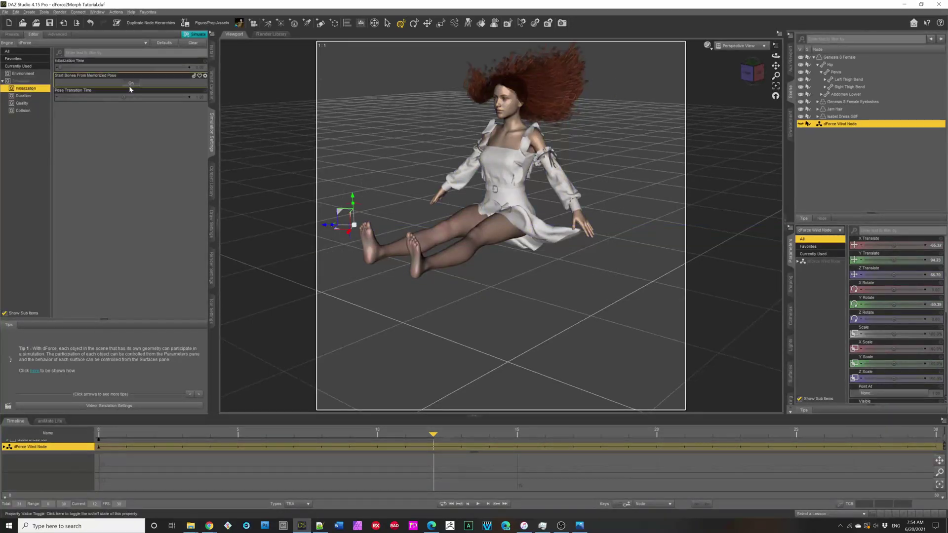
click(195, 35)
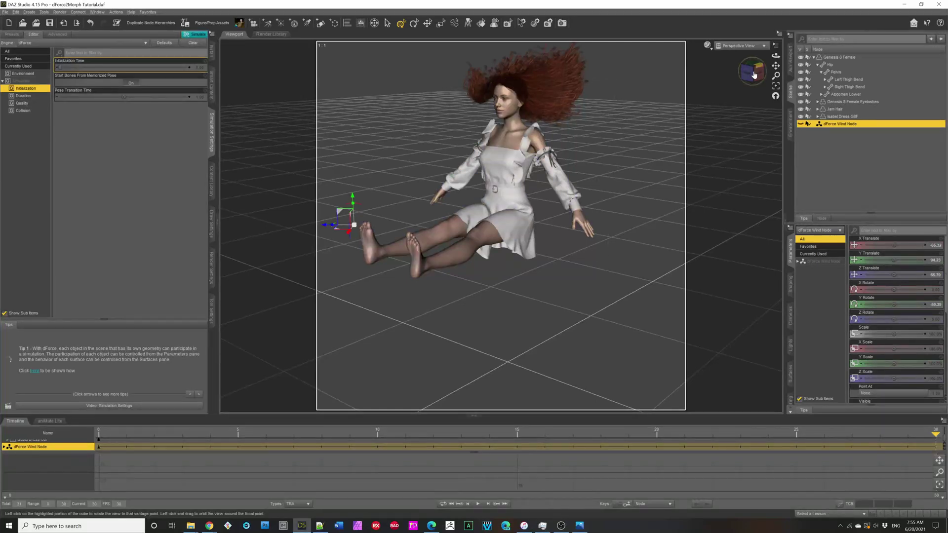
Select Isabel Dress G8F and run dForce2Morph to save the seated drape as morph 'Skirt Sit'
drag(754, 74, 785, 74)
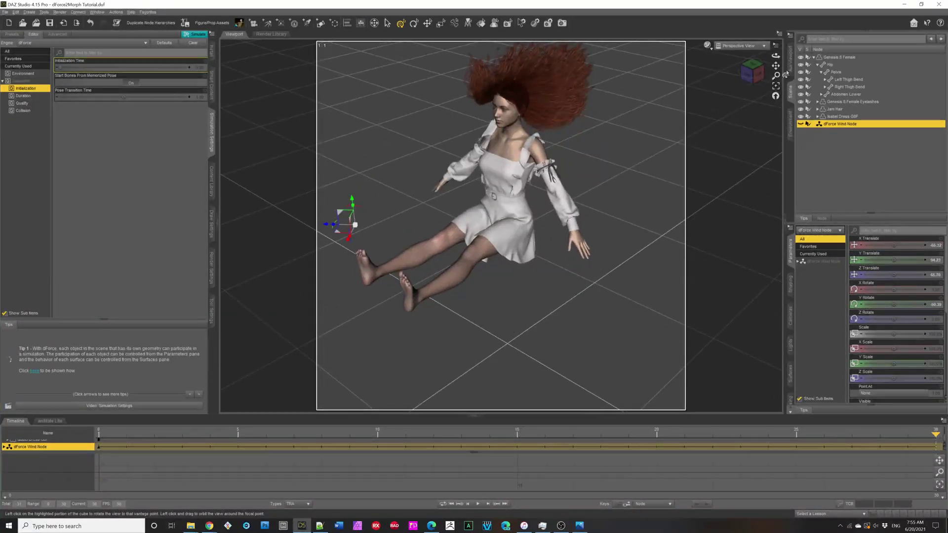
click(834, 117)
drag(750, 85, 486, 337)
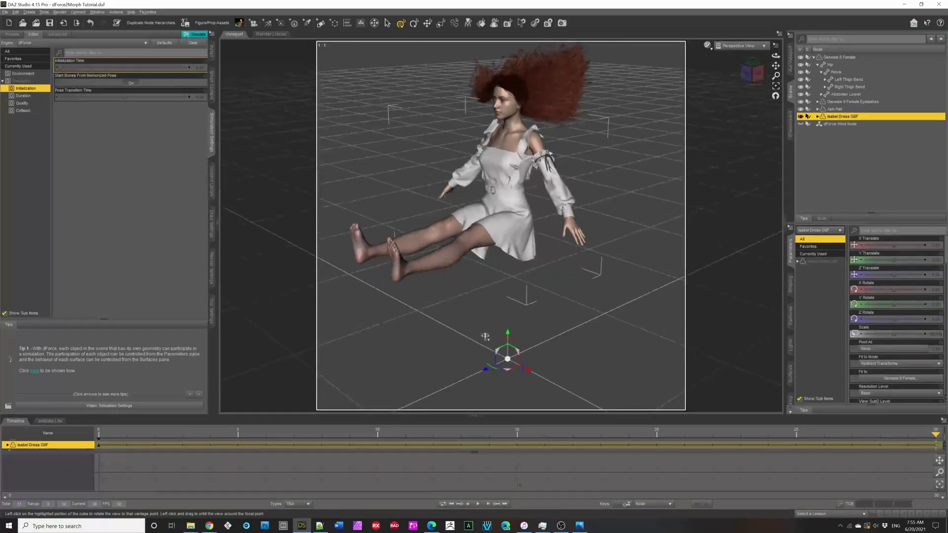
click(211, 182)
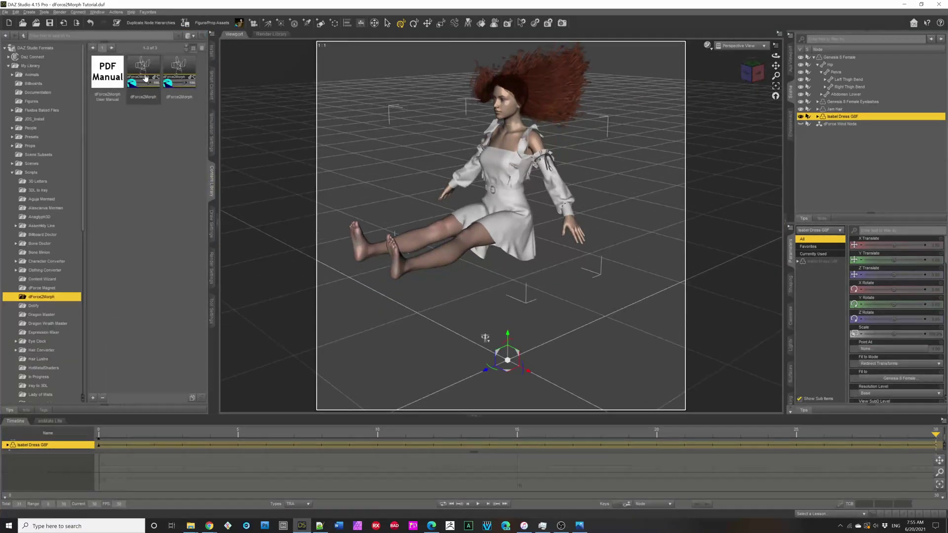
double_click(143, 74)
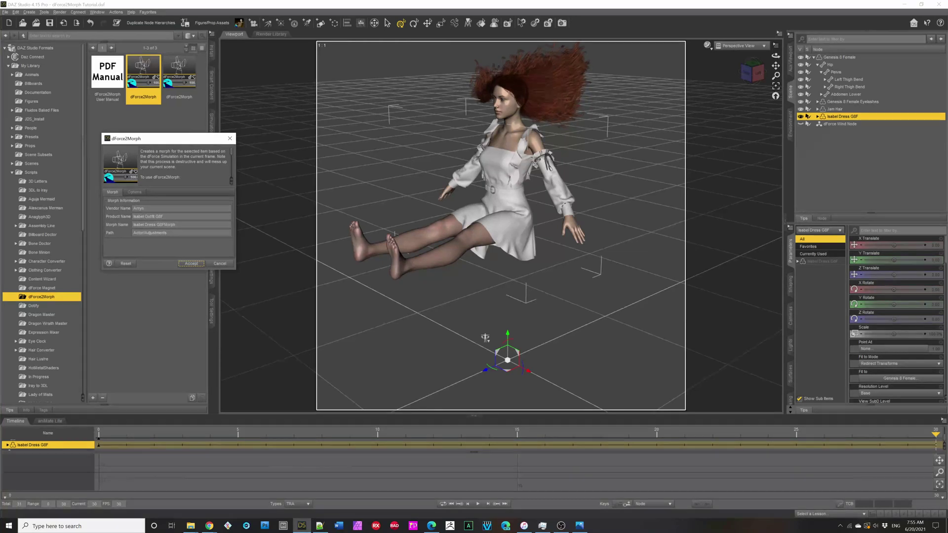
triple_click(153, 224)
text(Skirt Sit)
key(Return)
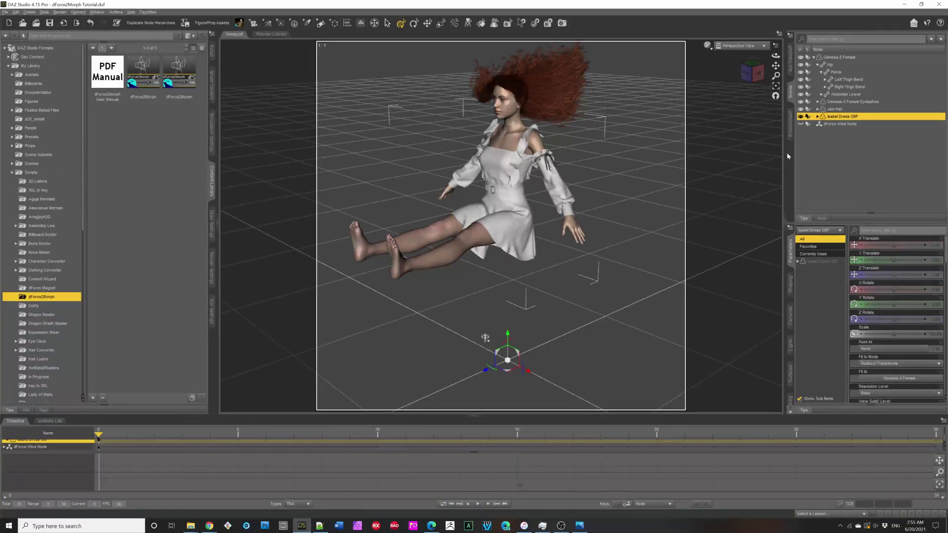
Dial the dress's Skirt Sit adjustment morph all the way down
click(798, 263)
click(802, 291)
click(801, 276)
click(824, 299)
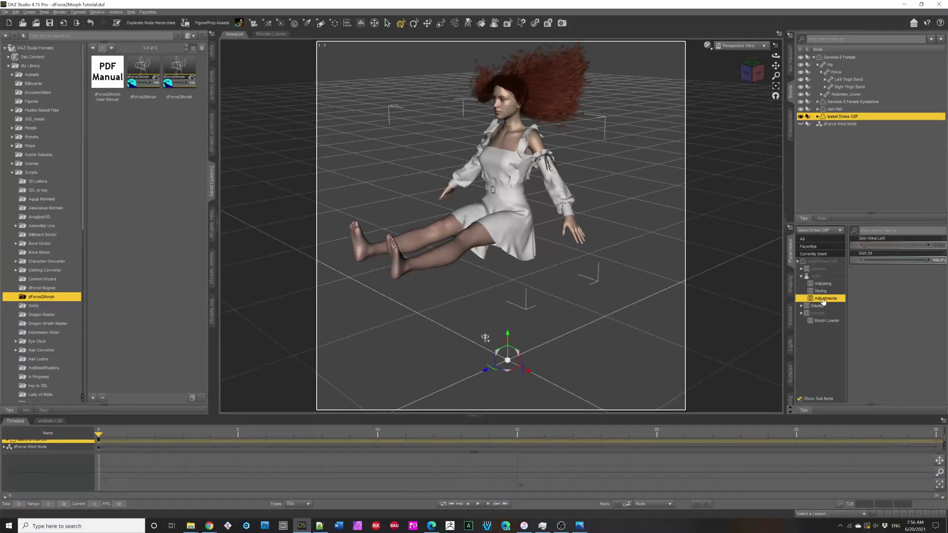
drag(927, 259, 893, 265)
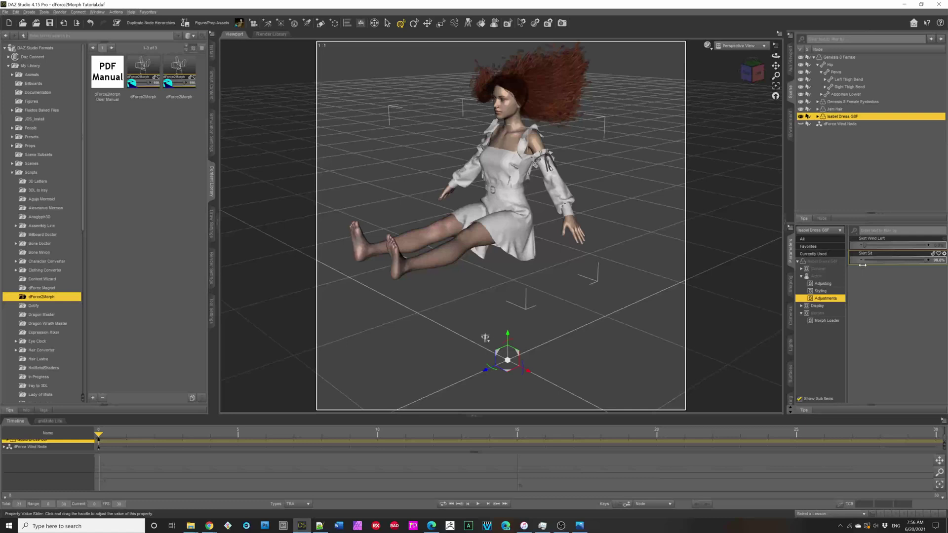
Reset both thighs' Bend values to 0 so the figure stands upright again
click(850, 80)
ctrl+click(850, 87)
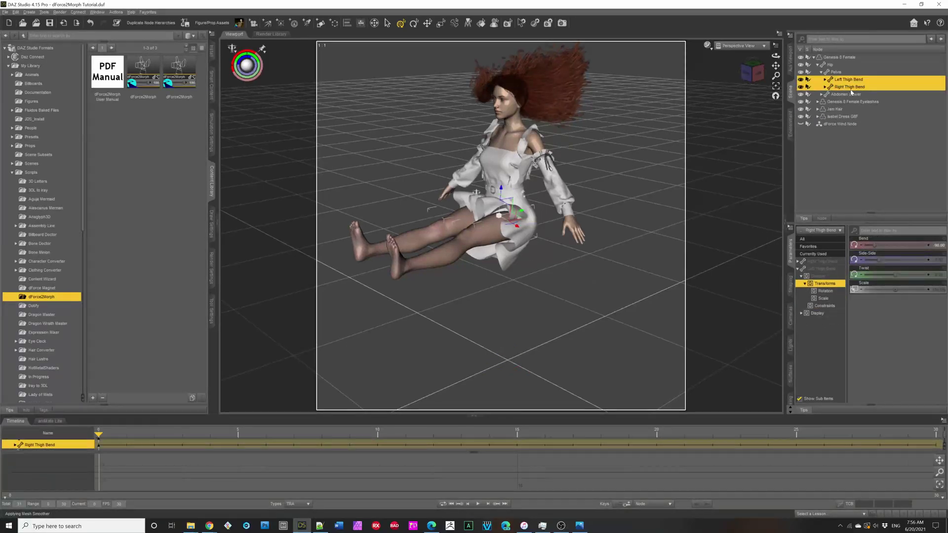
click(936, 248)
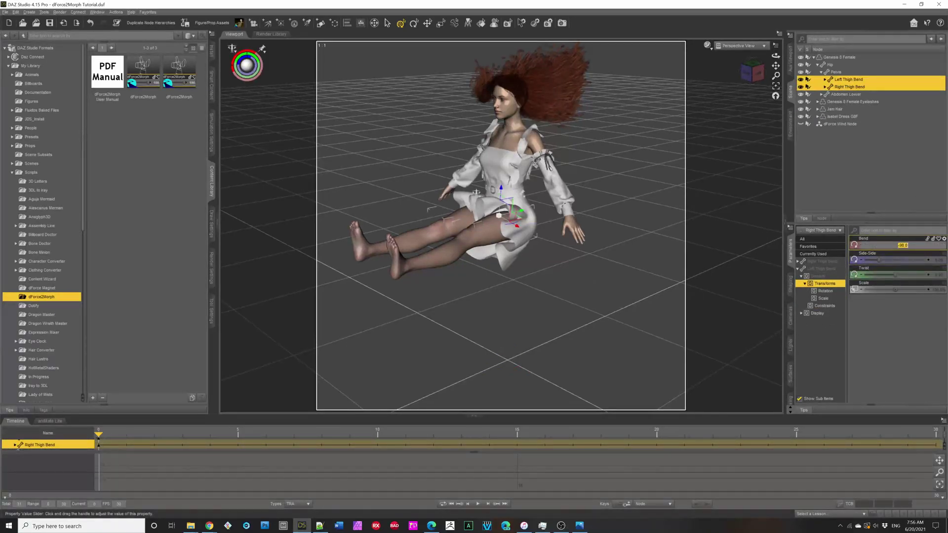
text(0)
key(Return)
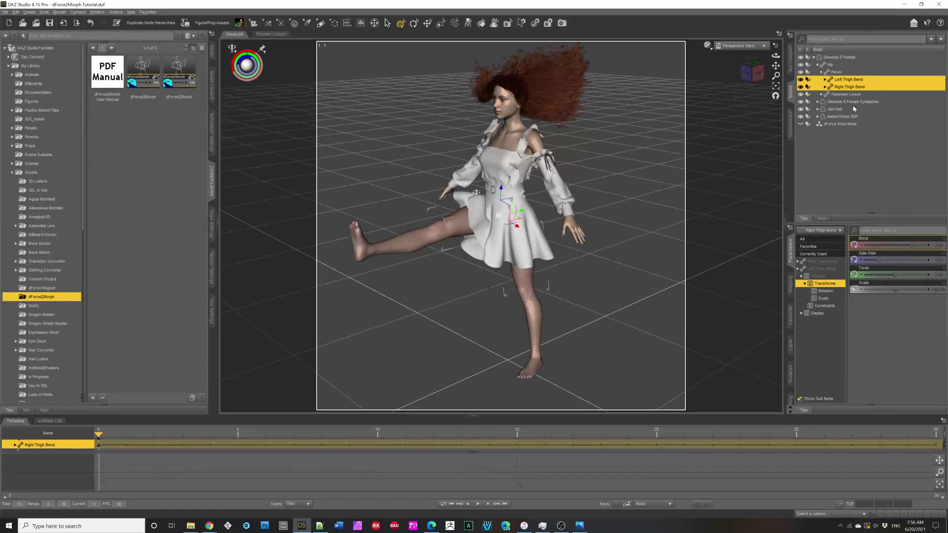
click(827, 262)
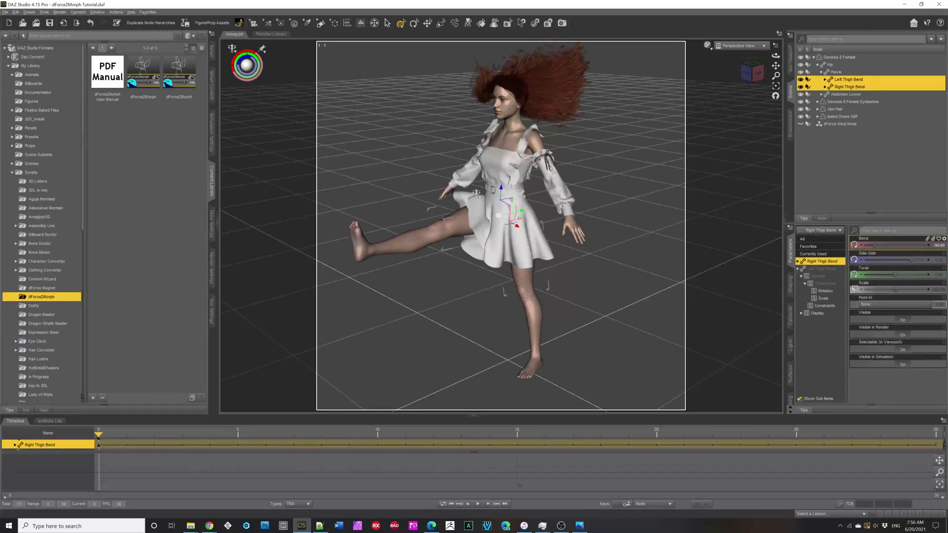
click(912, 245)
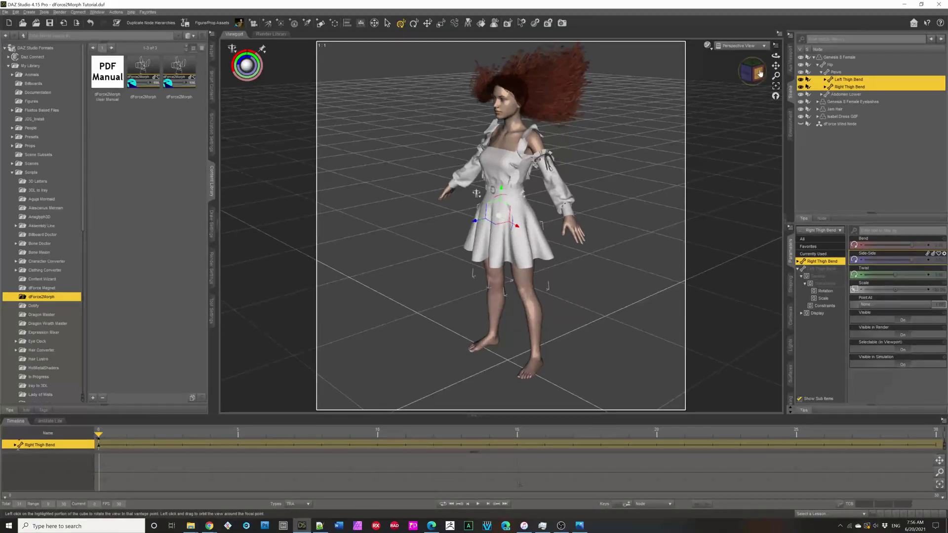
drag(753, 79, 757, 74)
Freeze the Isabel Dress G8F simulation and set Jam Hair's Freeze Simulation to Off
click(836, 116)
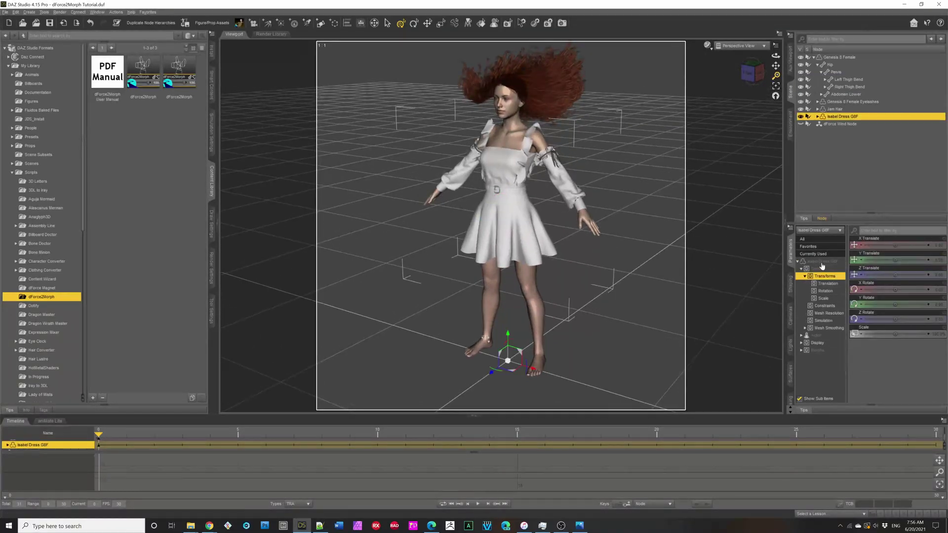
click(824, 321)
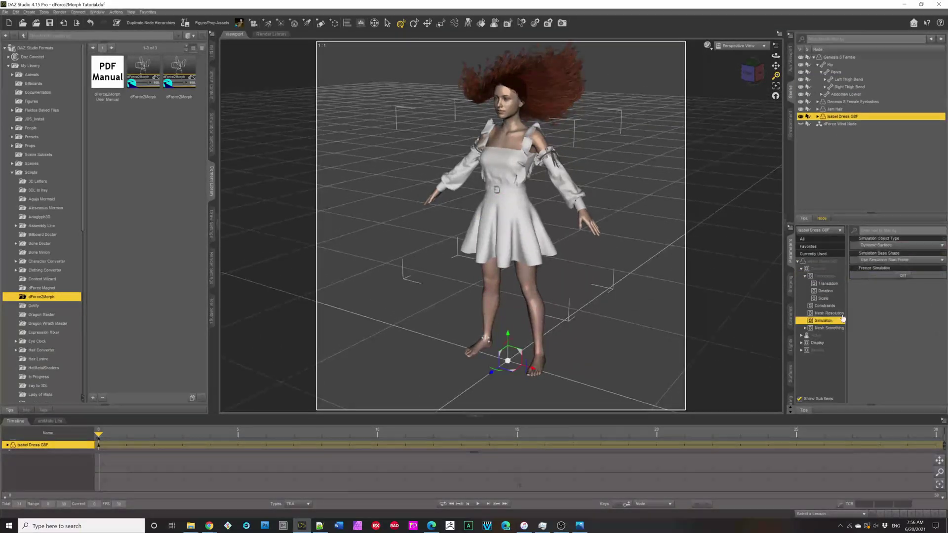
click(903, 277)
click(838, 109)
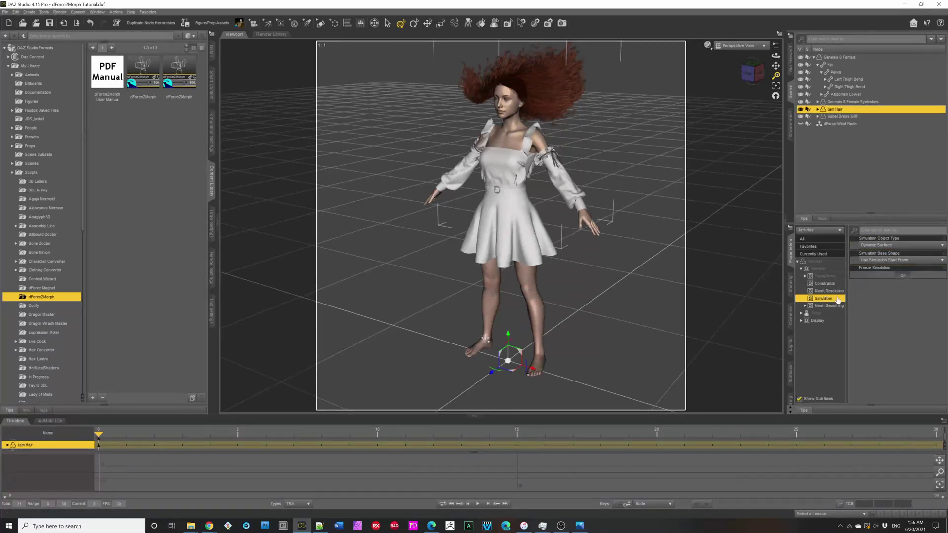
click(901, 275)
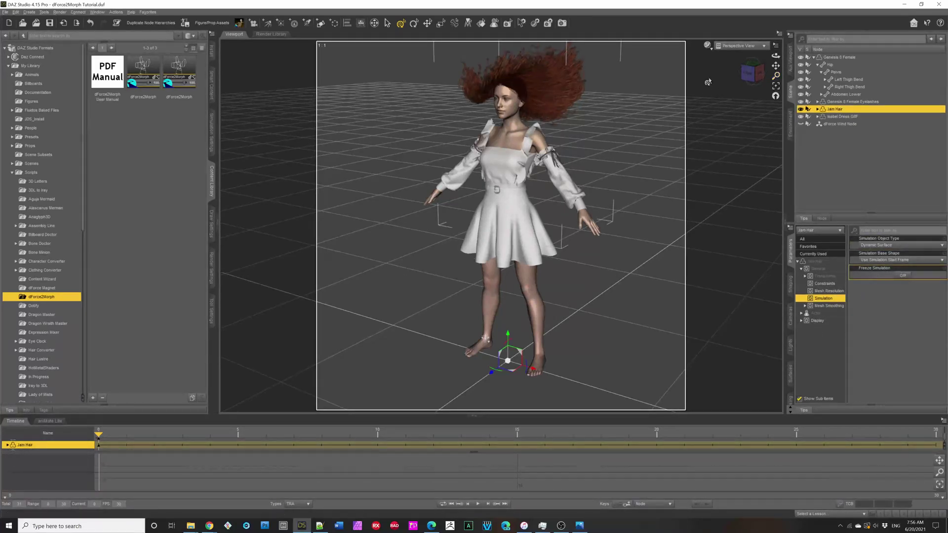
Set Jam Hair's Wardrobe Flip Left move to 100% so the hair sweeps sideways
click(752, 72)
drag(751, 72, 752, 80)
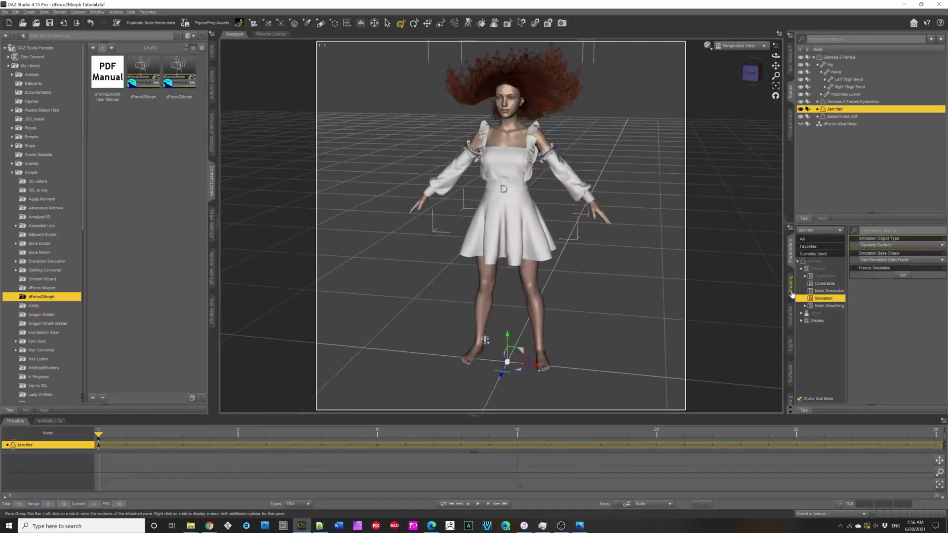
click(801, 314)
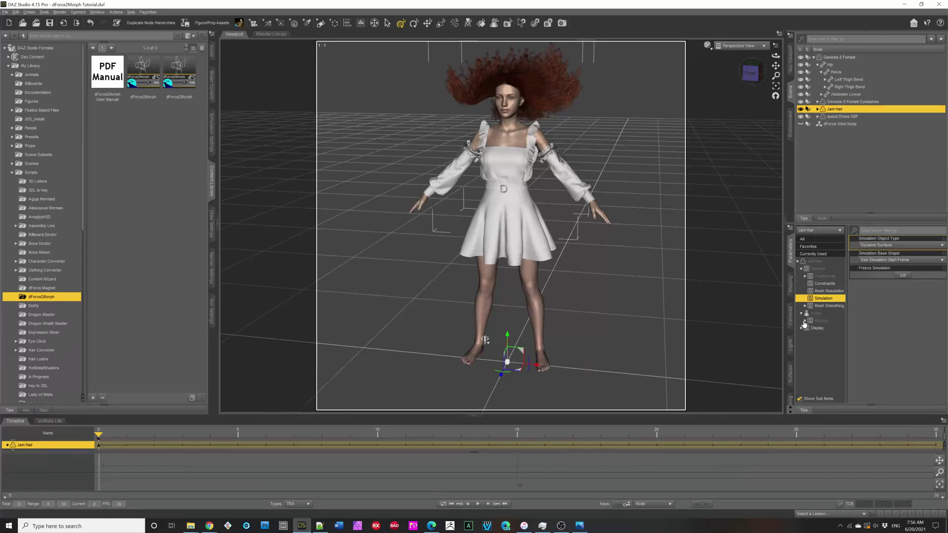
click(805, 321)
click(824, 336)
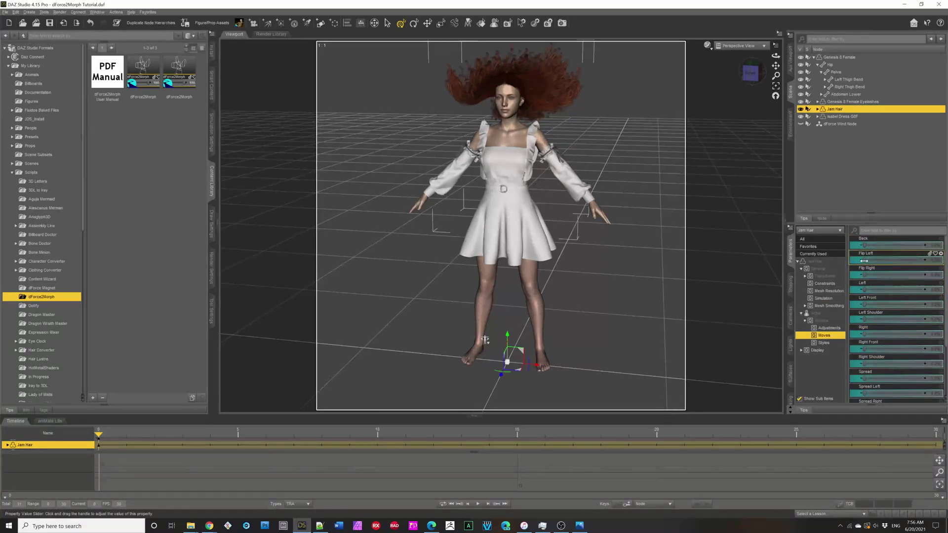
drag(869, 257, 945, 244)
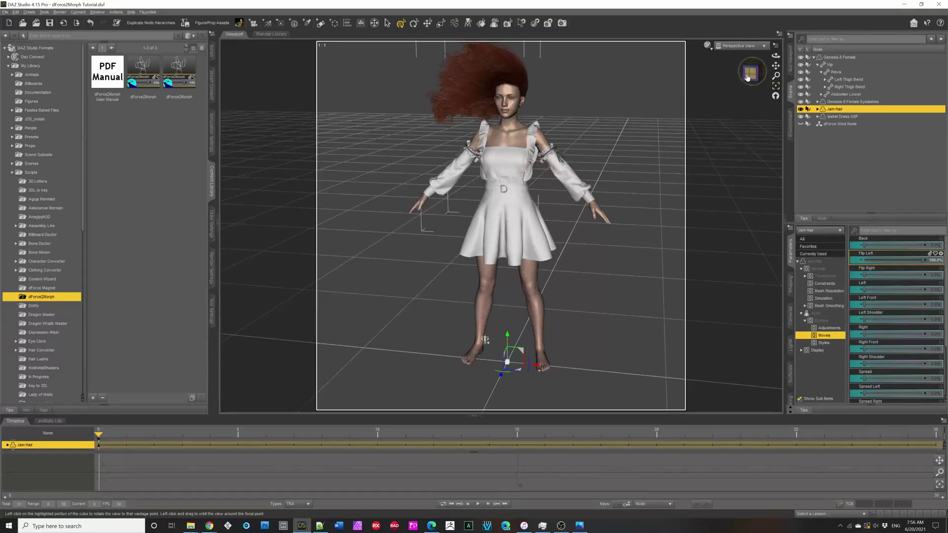
drag(748, 75, 755, 73)
alt+drag(483, 341, 679, 89)
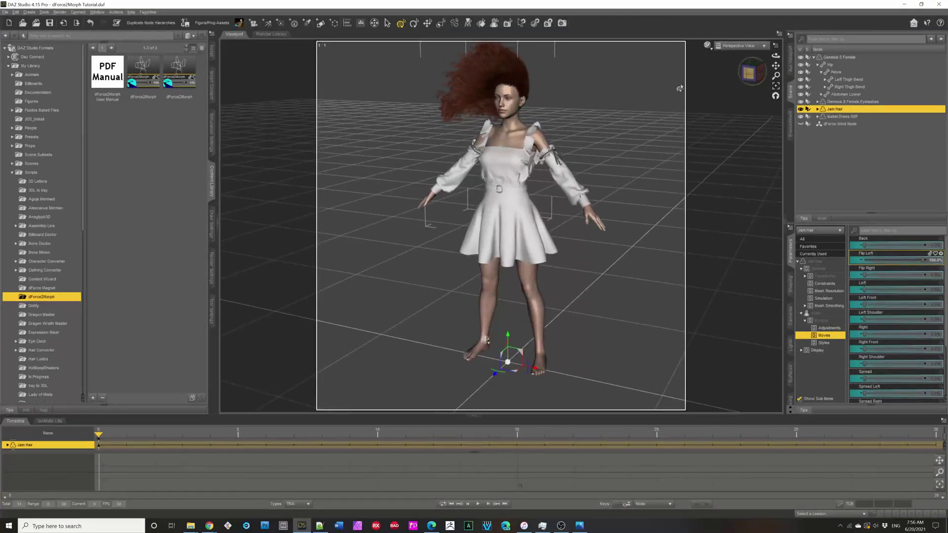
Run the dForce simulation on Jam Hair and check the shoulder drape from the front view
click(212, 152)
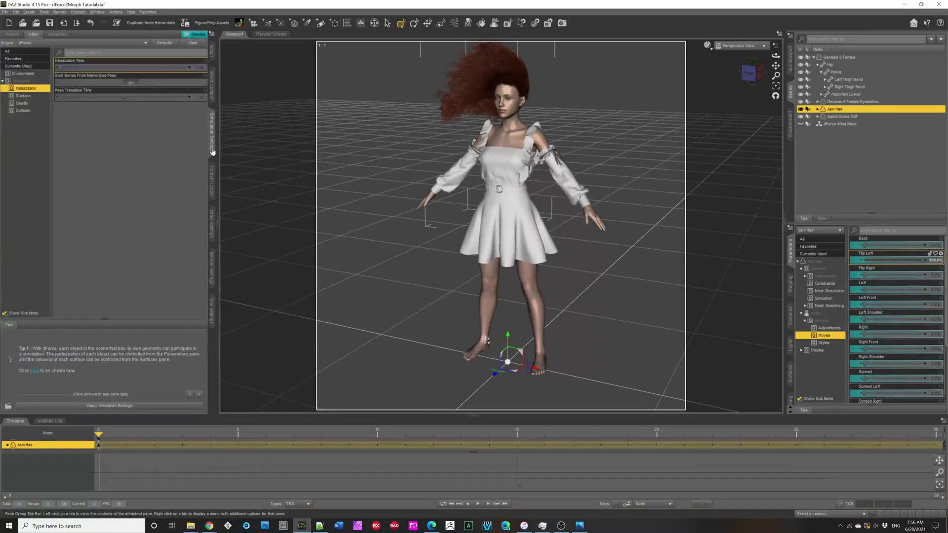
click(197, 35)
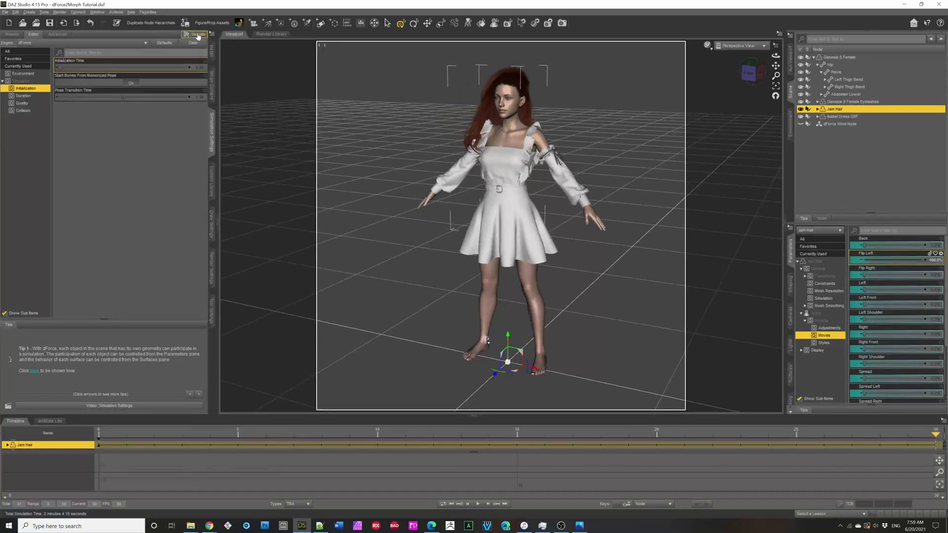
drag(754, 72, 749, 74)
click(751, 73)
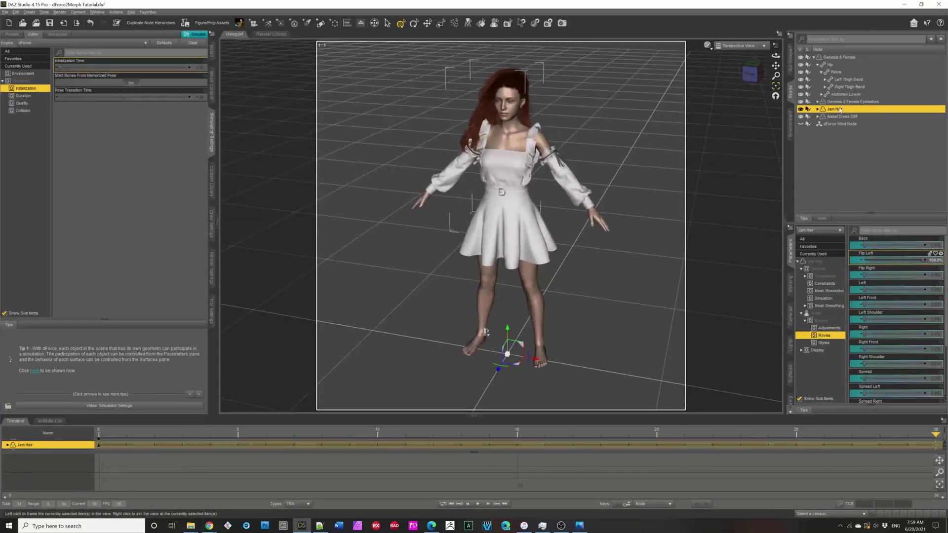
click(211, 180)
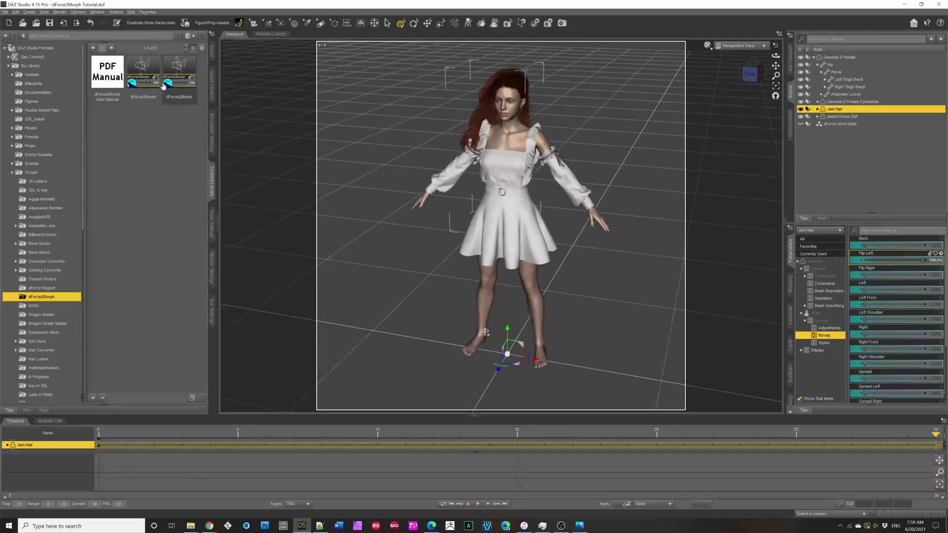
Save the simulated hair shape as a new Jam Hair morph with dForce2Morph, named 'Drape'
double_click(151, 73)
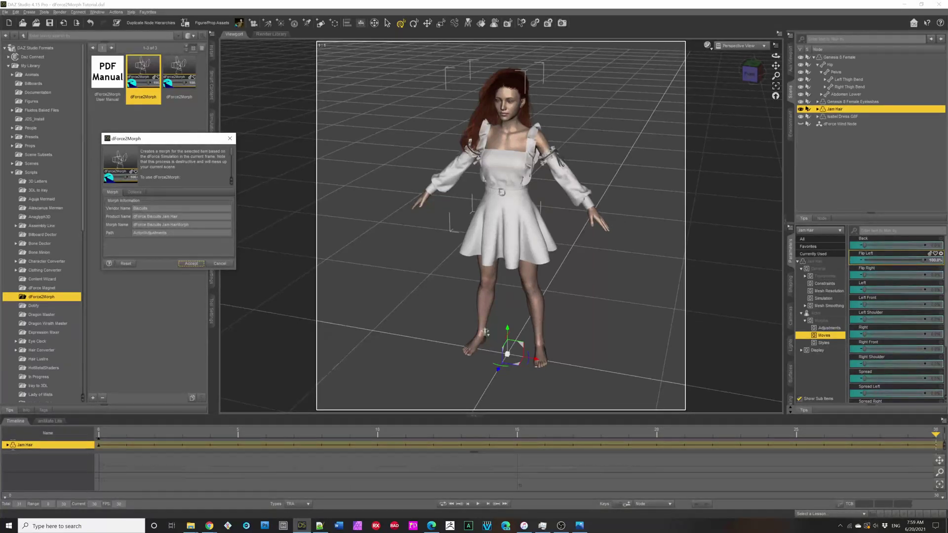
drag(189, 225, 82, 226)
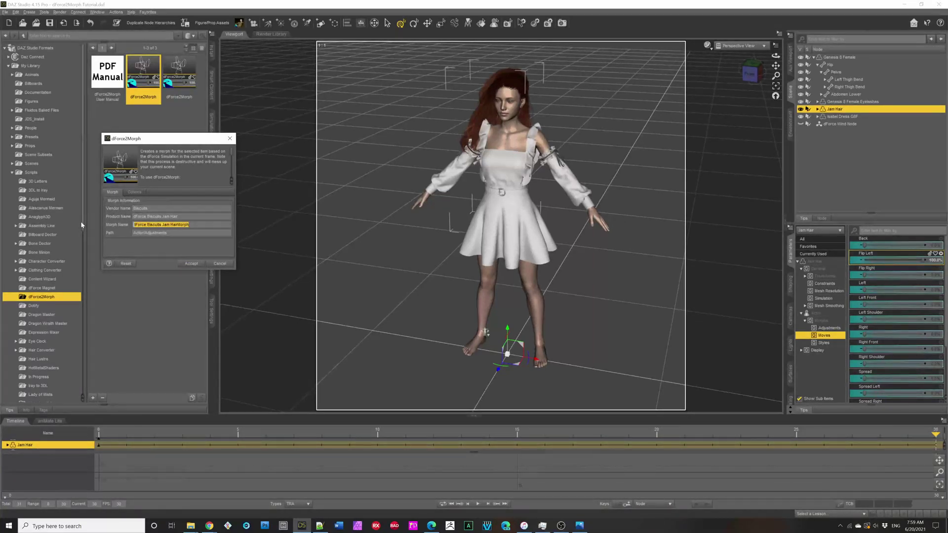
text(Drape Right)
key(Return)
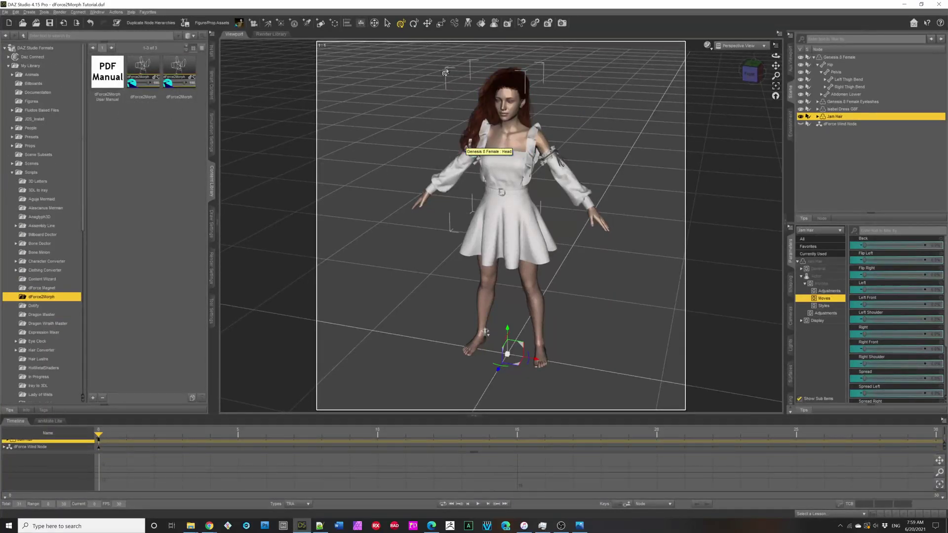
Test the Drape Right adjustment at 0% and back at 100%, then bring up the My Library data folder
click(750, 71)
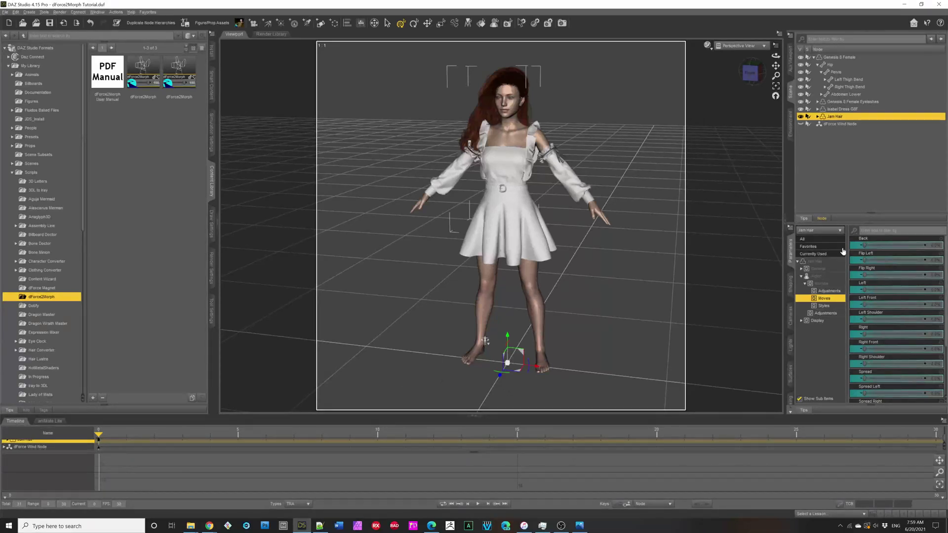
click(826, 313)
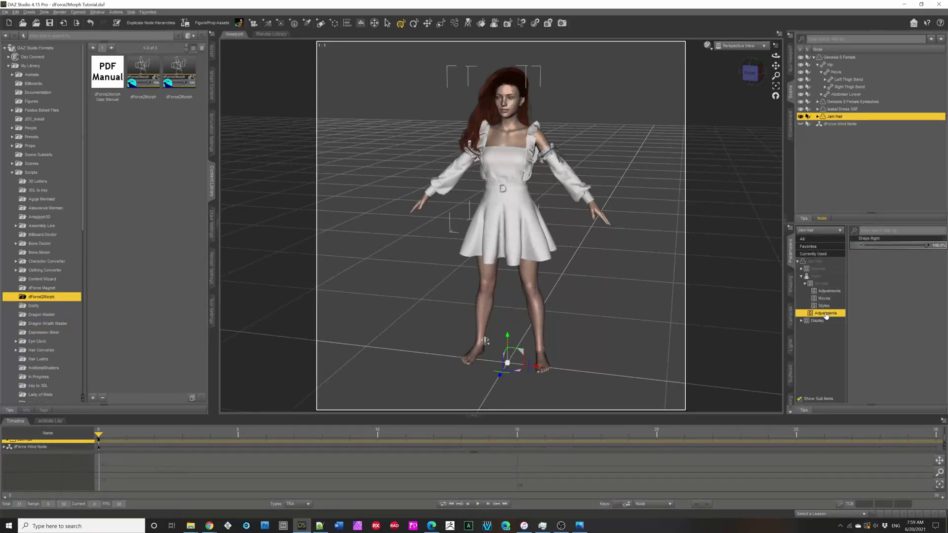
drag(929, 247, 834, 252)
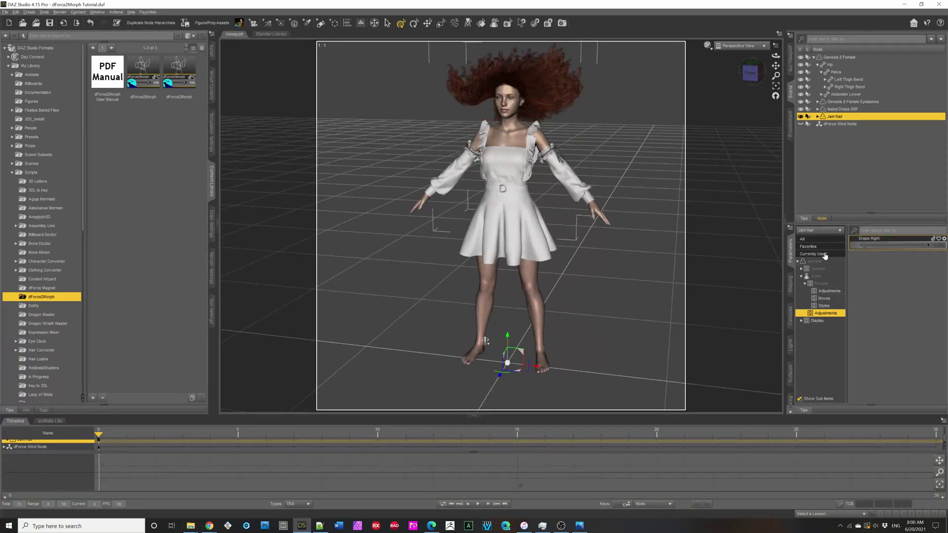
click(825, 255)
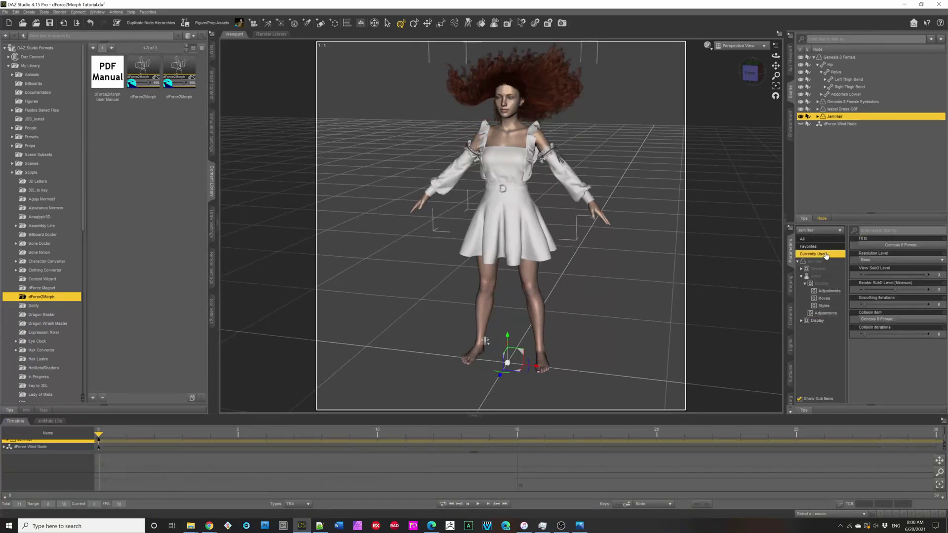
click(832, 315)
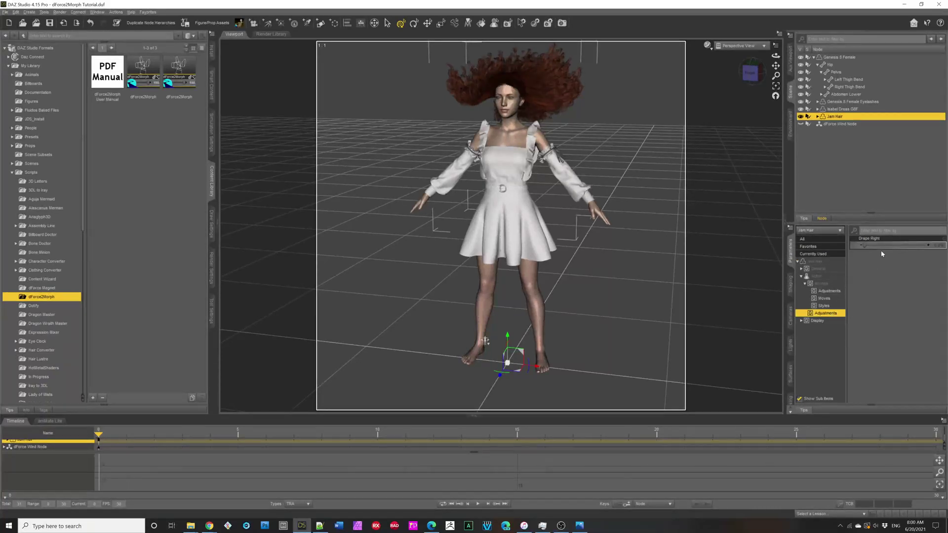
drag(864, 245, 928, 245)
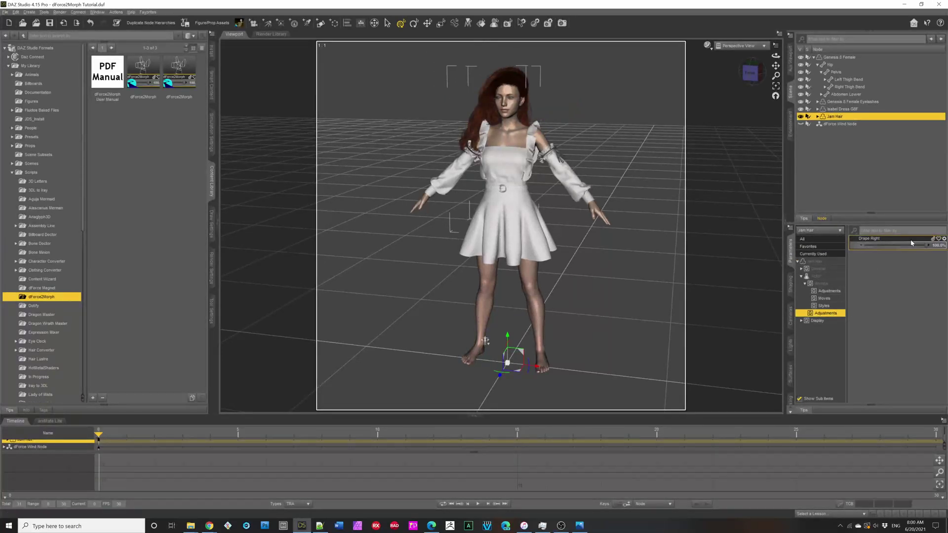
mouse_move(191, 526)
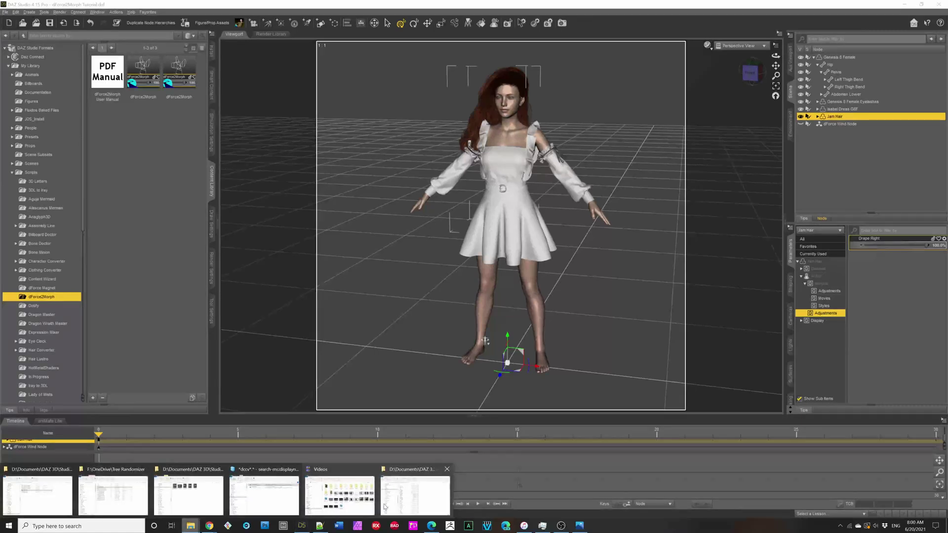
click(341, 487)
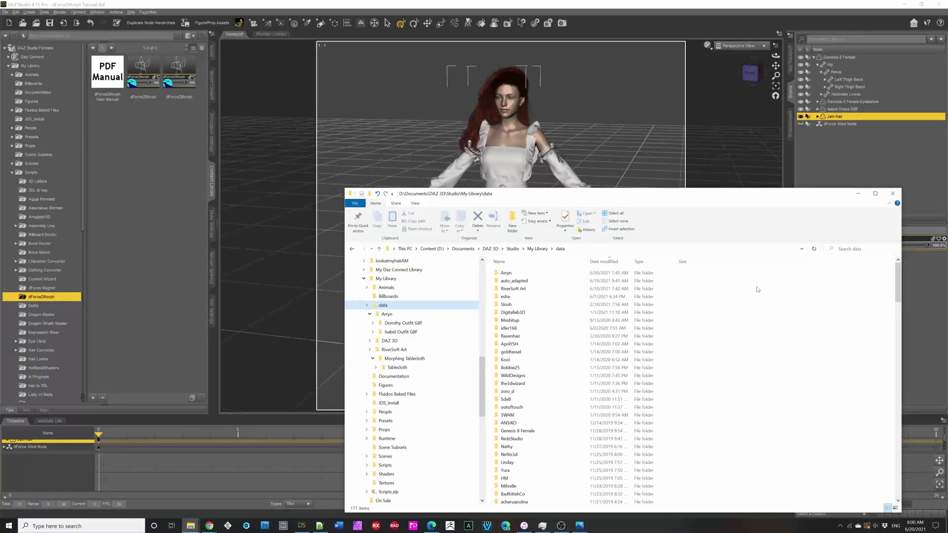
Check the My Library path under DAZ Studio Formats in the Content Directory Manager, then return to Explorer
click(133, 6)
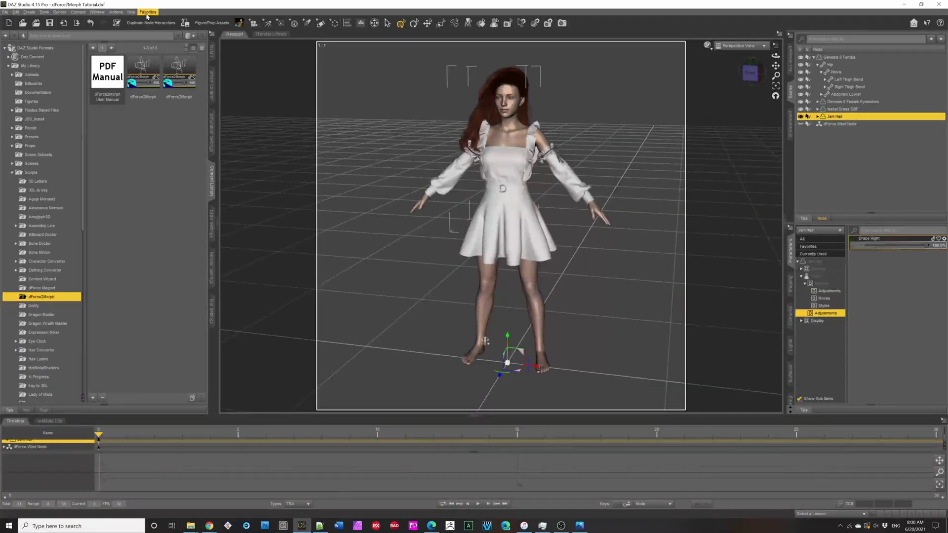
key(F2)
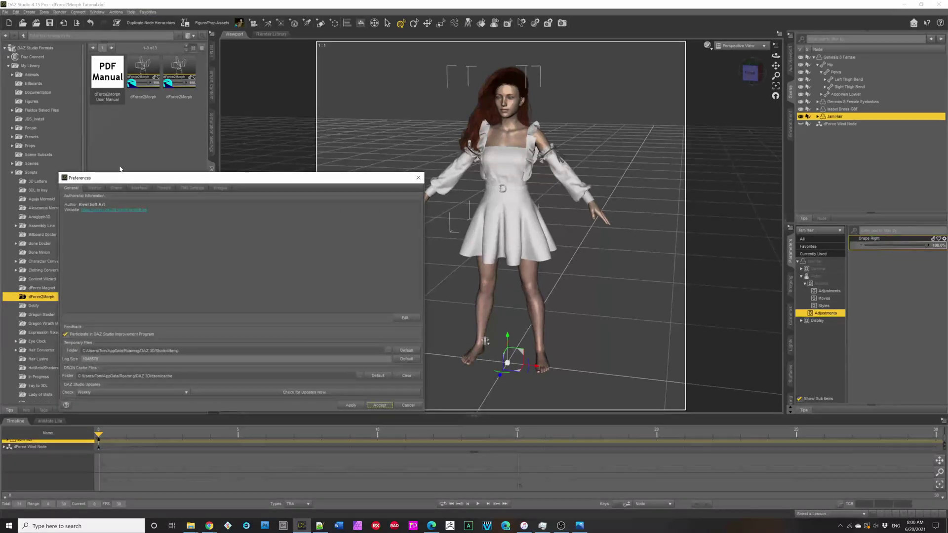
click(165, 190)
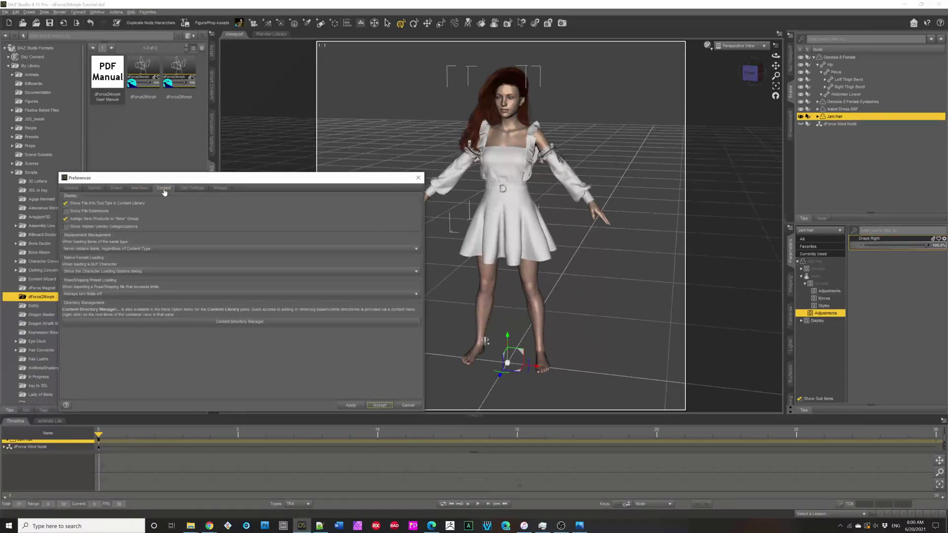
click(236, 324)
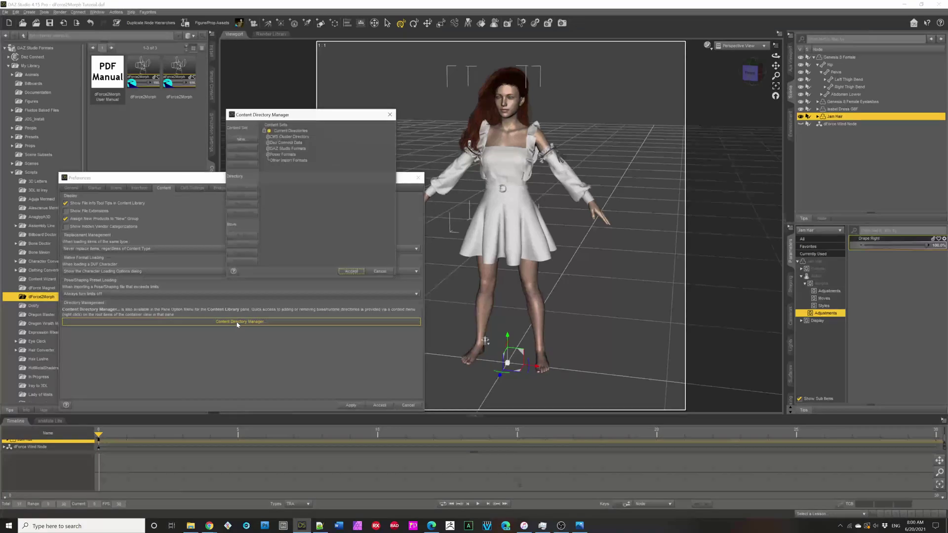
click(267, 149)
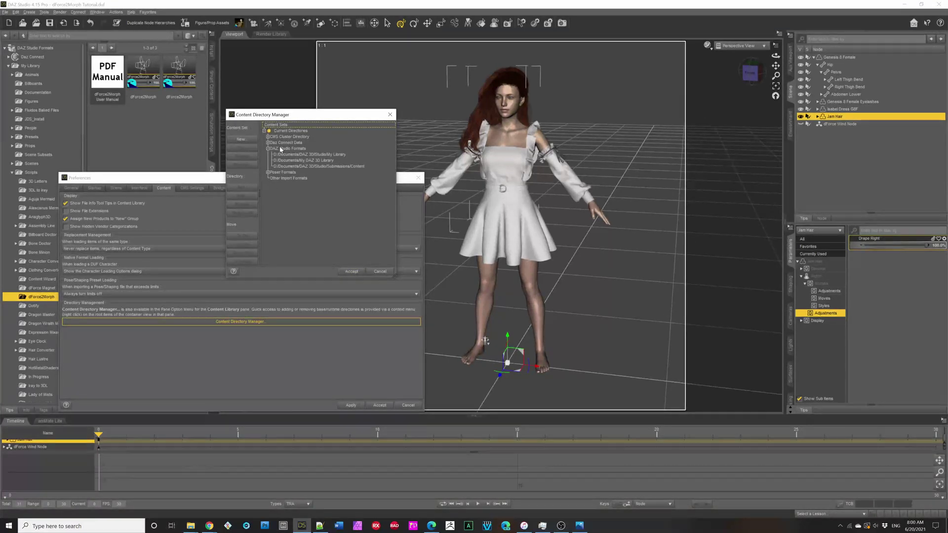
click(294, 155)
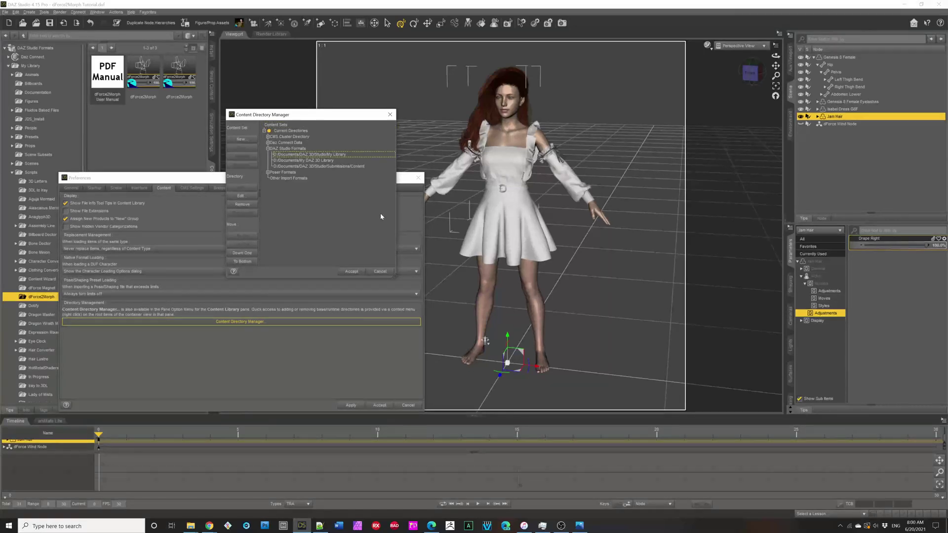
click(380, 271)
click(409, 406)
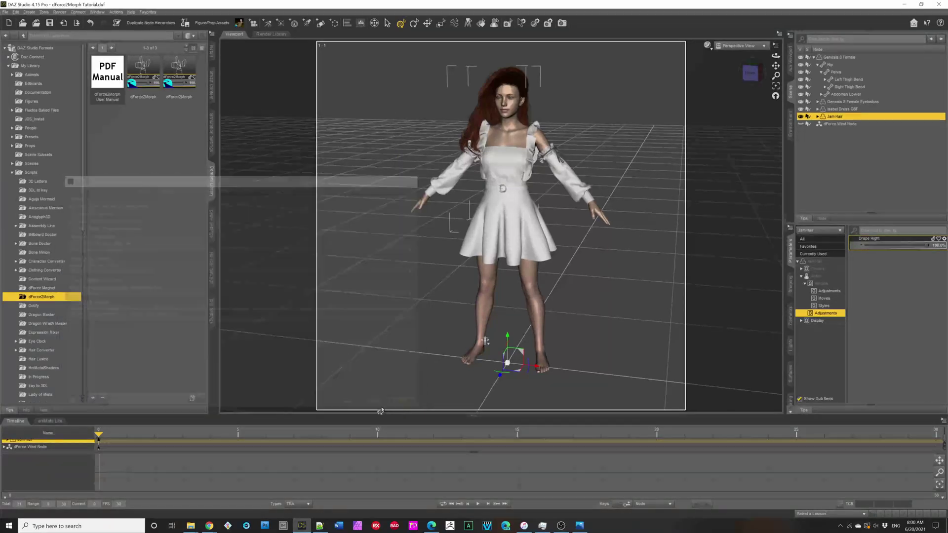
mouse_move(195, 524)
click(376, 494)
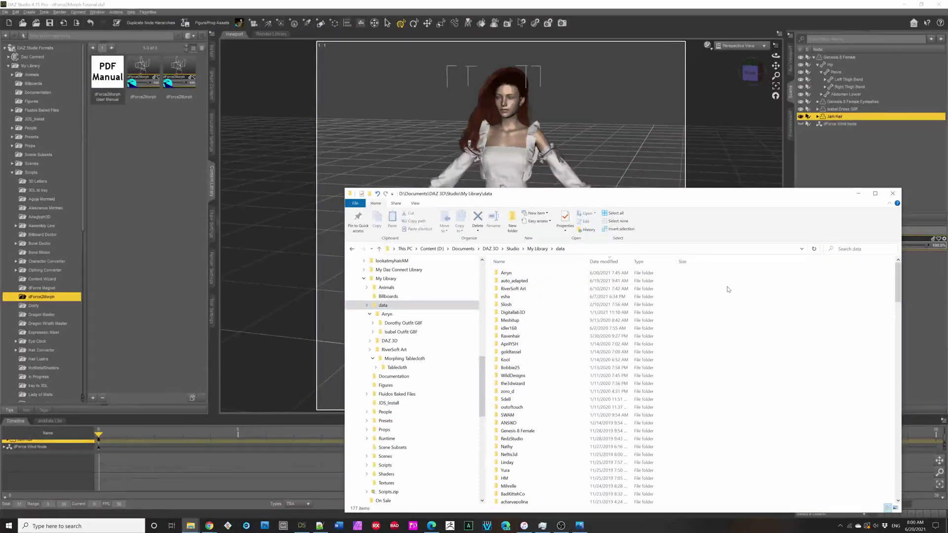
Browse data > Biscuits > dForce Biscuits Jam Hair > Morphs to the folder holding Drape Right.dsf
key(ctrl+v)
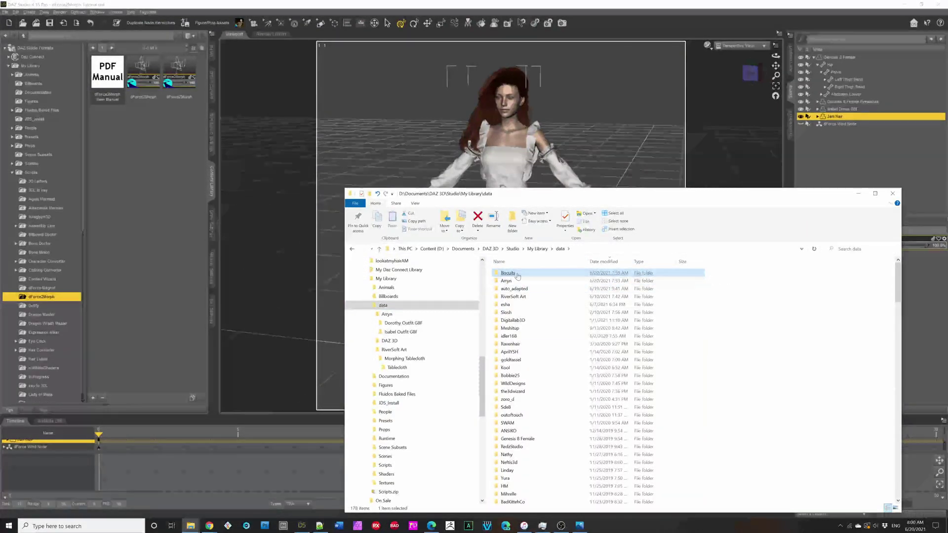
double_click(517, 275)
double_click(517, 275)
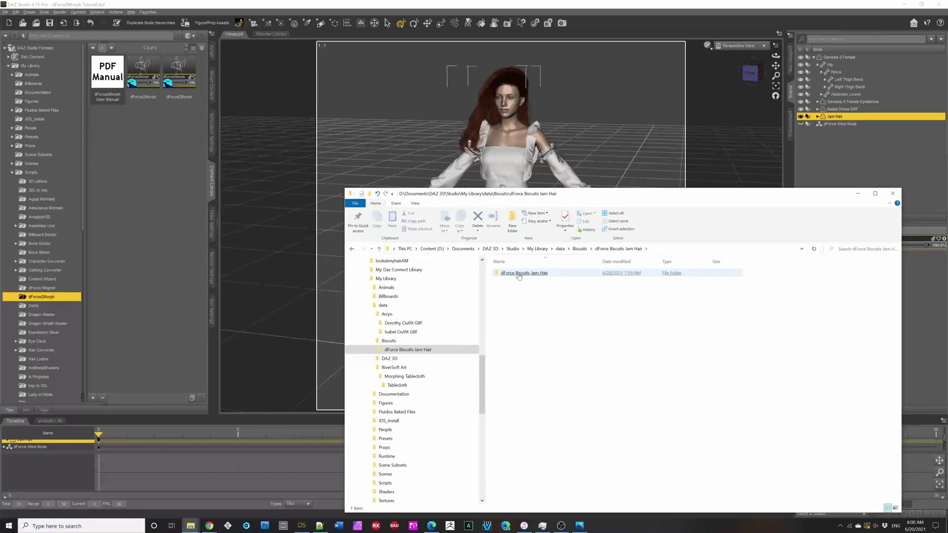
double_click(519, 275)
double_click(518, 274)
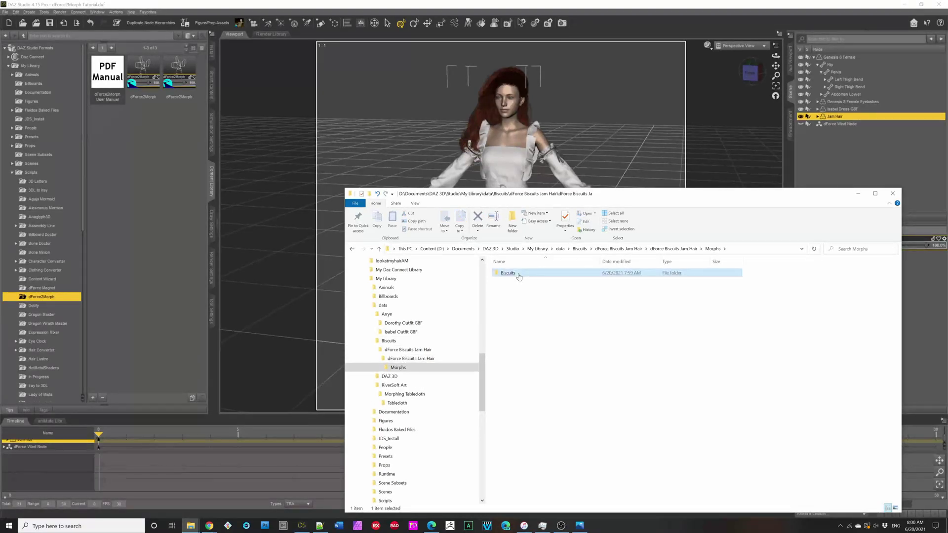
double_click(519, 274)
double_click(519, 276)
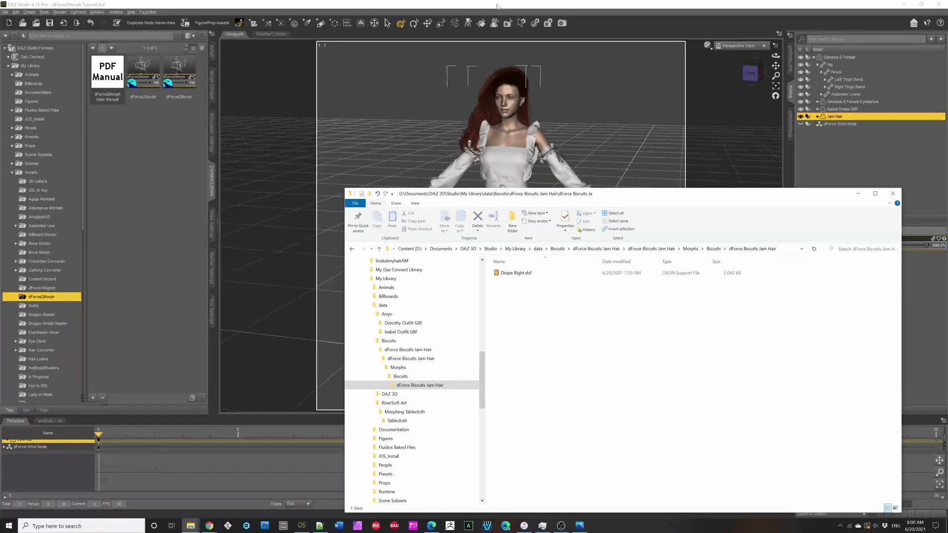
Open the recent Animated Tablecloth Test scene without saving the dress scene
click(639, 4)
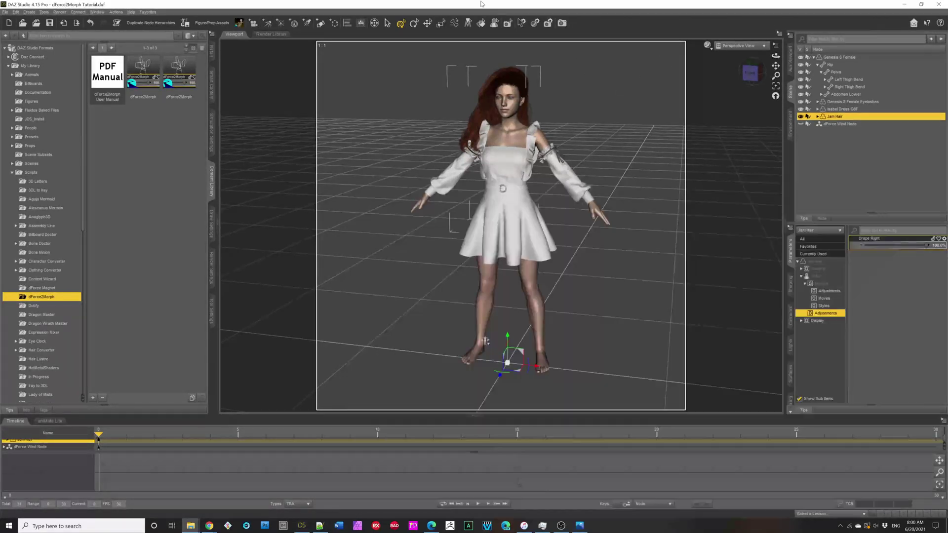
click(5, 13)
mouse_move(49, 38)
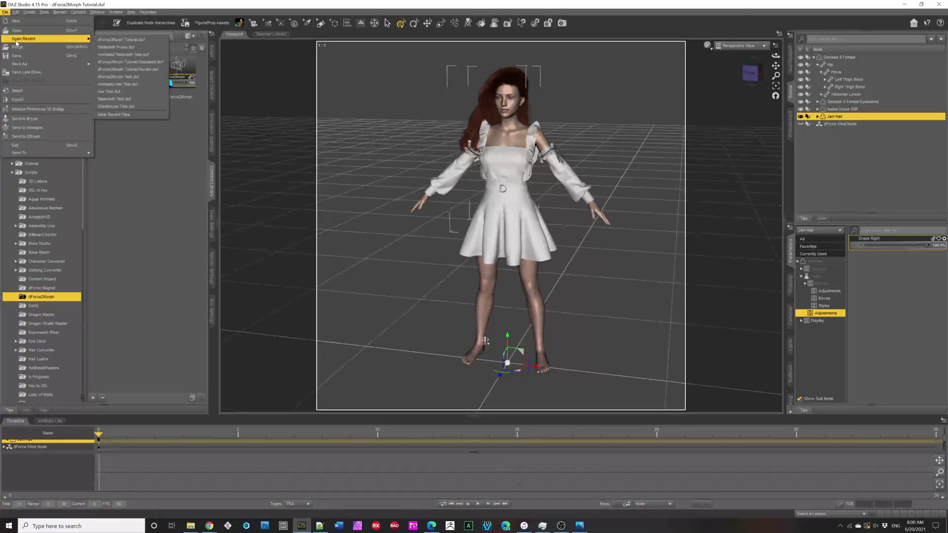
click(131, 47)
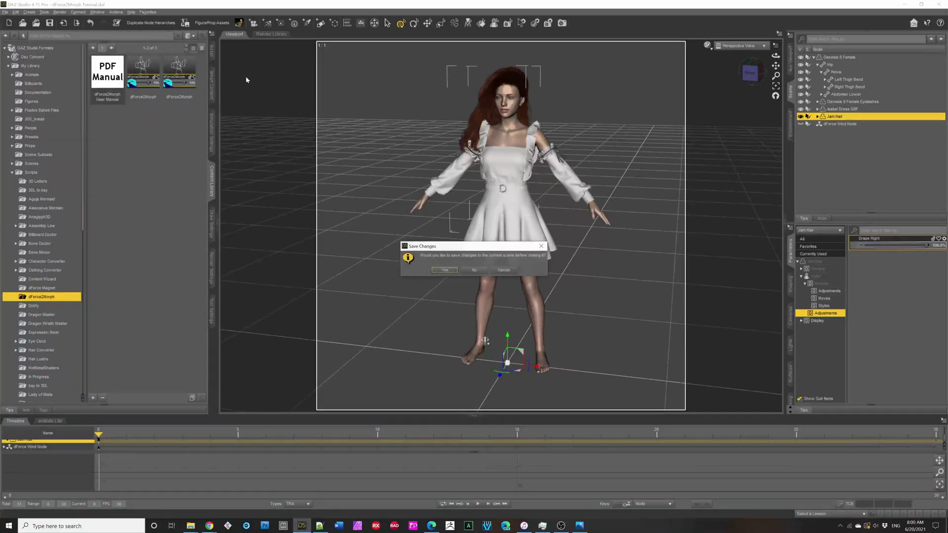
click(474, 270)
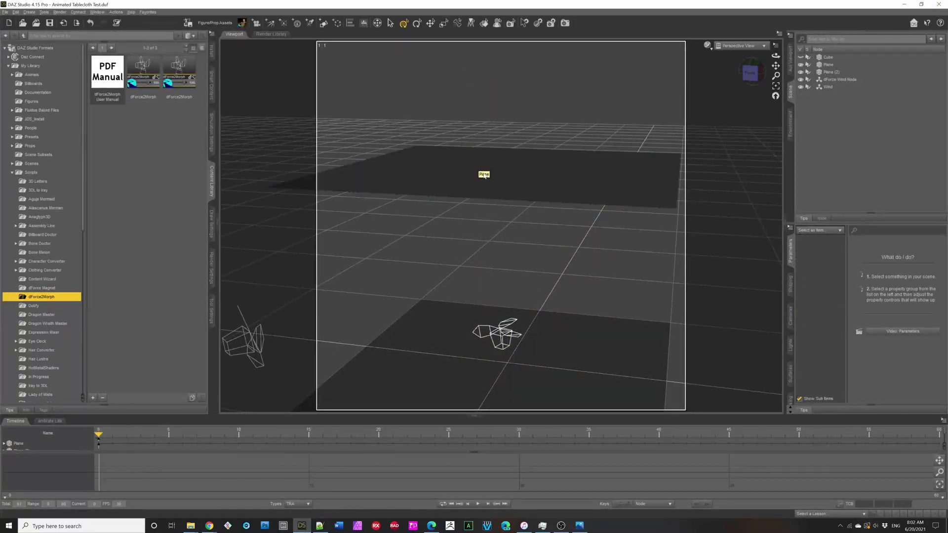
click(485, 176)
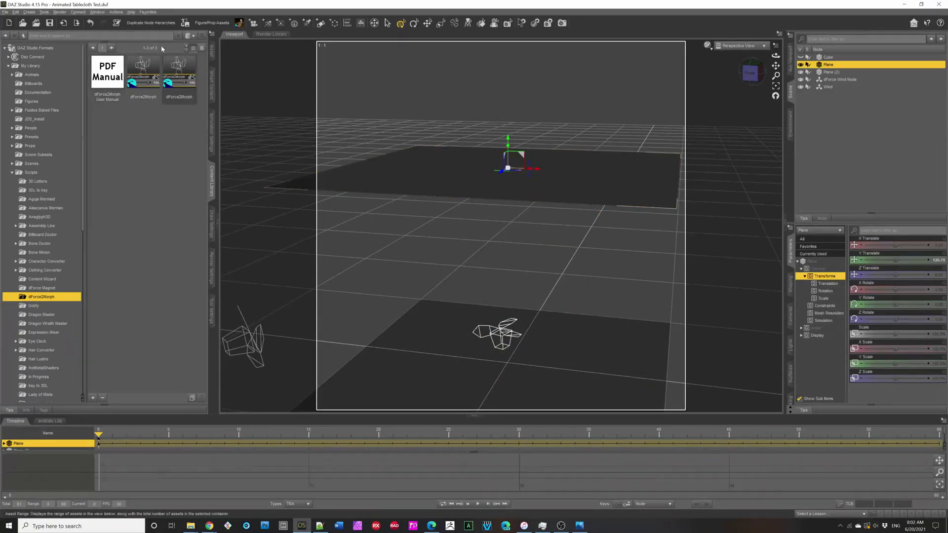
click(4, 12)
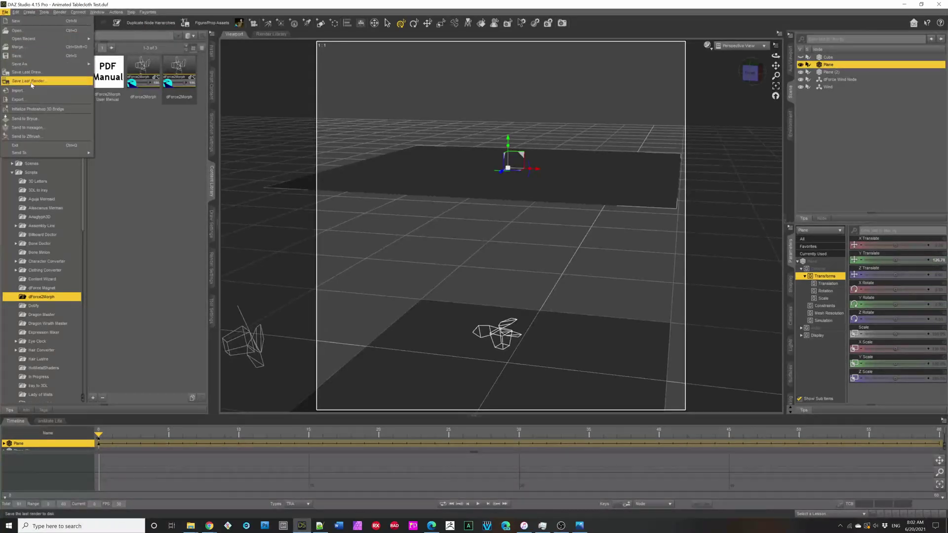
mouse_move(22, 64)
mouse_move(145, 226)
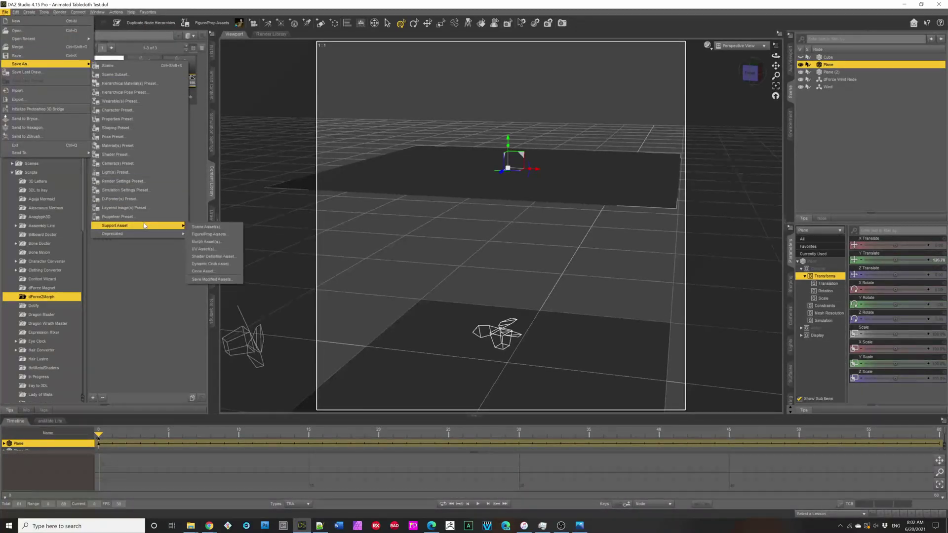
click(202, 236)
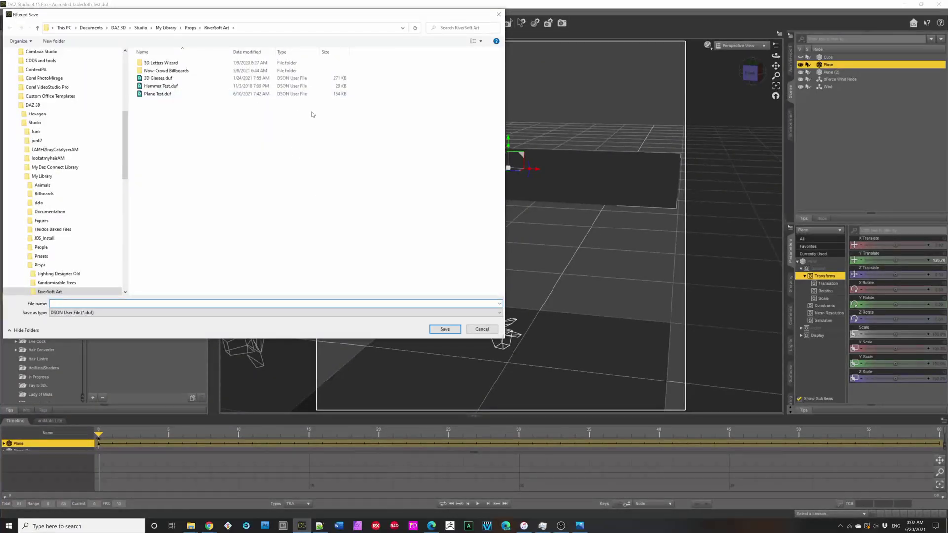
click(494, 329)
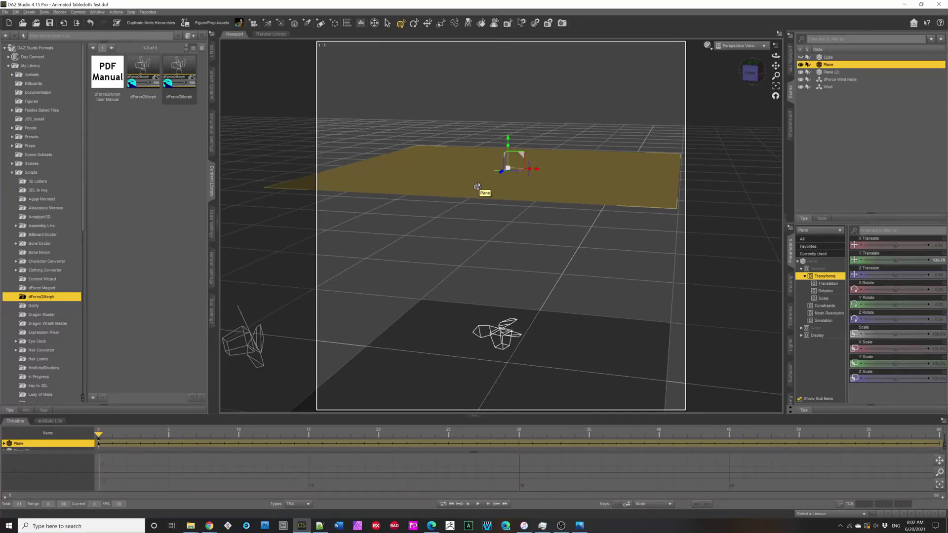
Simulate the tablecloth Plane with dForce and scrub to around frame 40 where it drapes
click(748, 78)
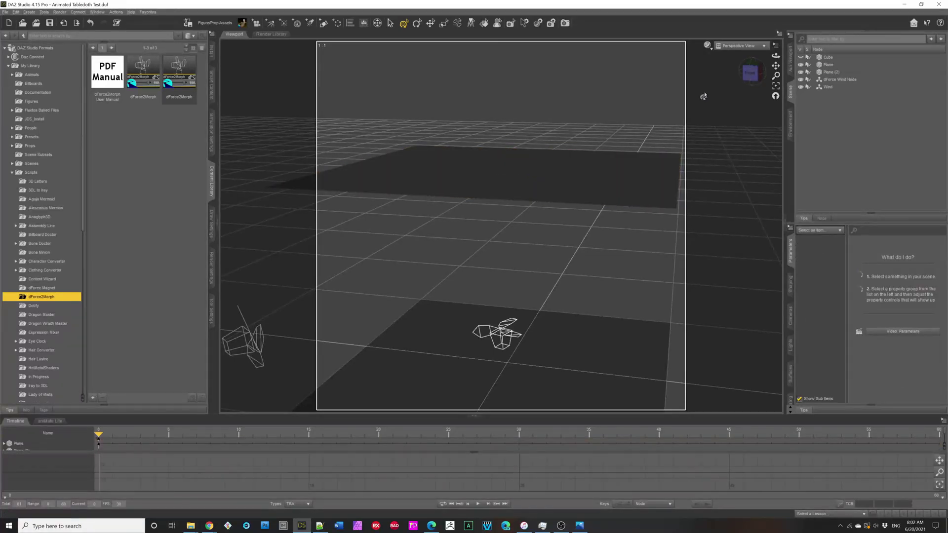
click(828, 65)
drag(776, 56, 323, 162)
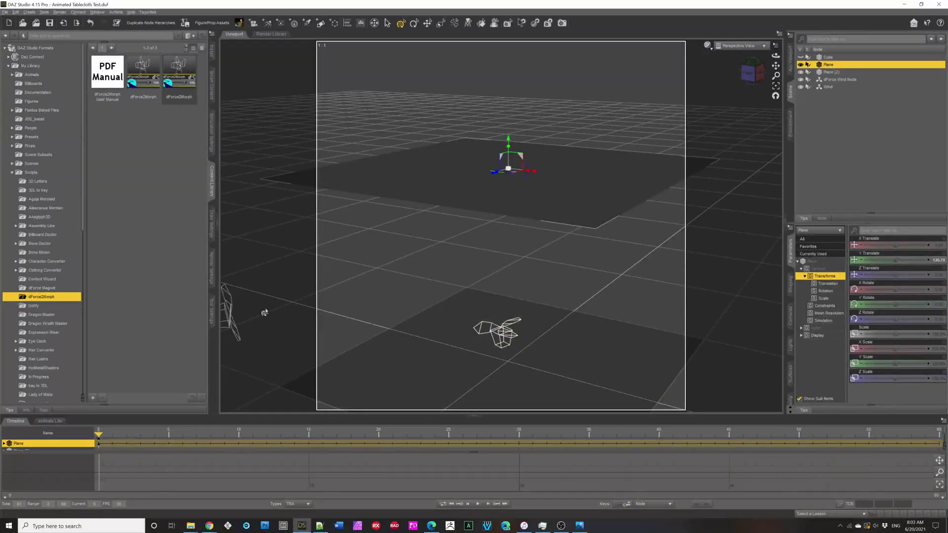
click(211, 123)
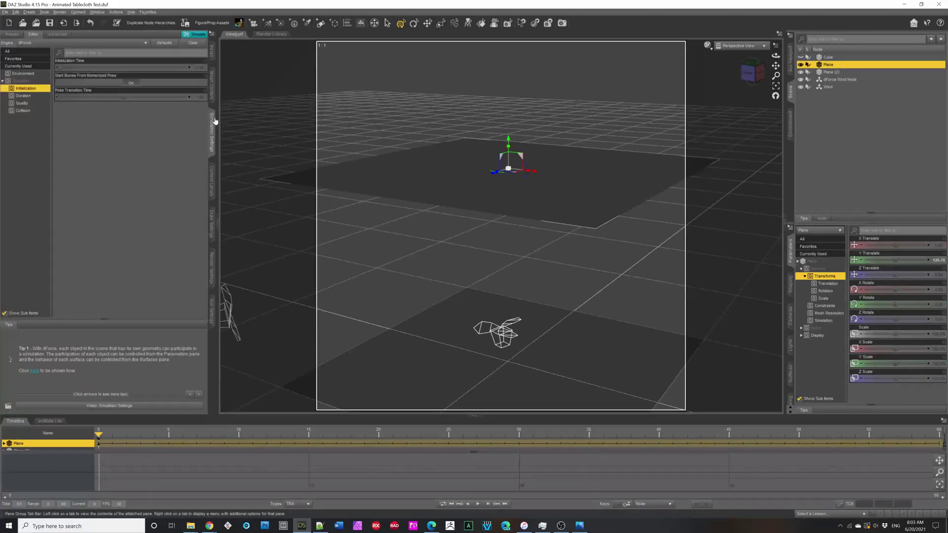
click(191, 38)
click(23, 96)
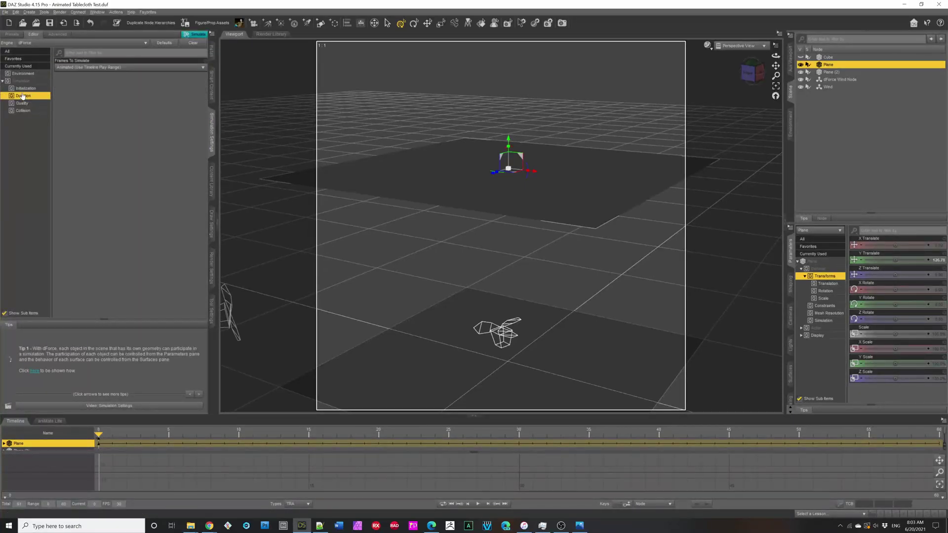
click(195, 34)
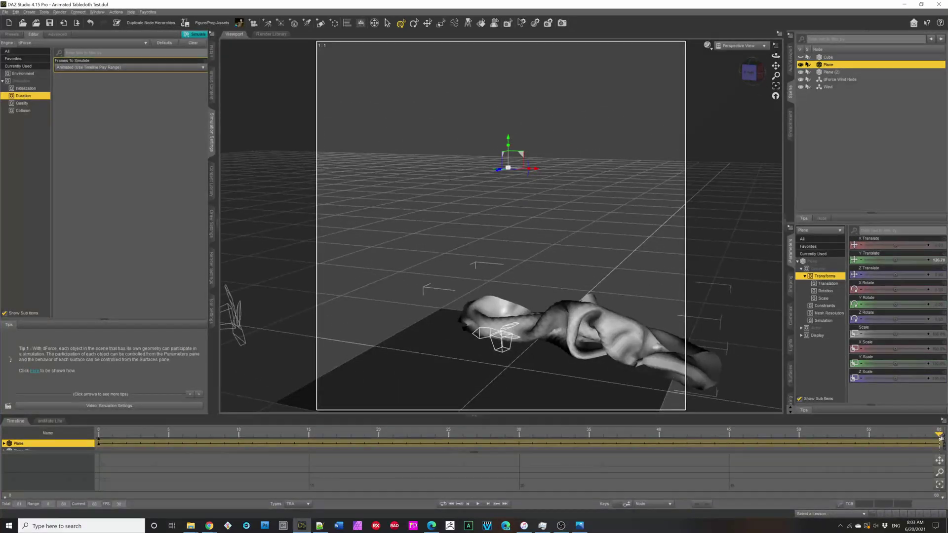
drag(939, 435, 629, 453)
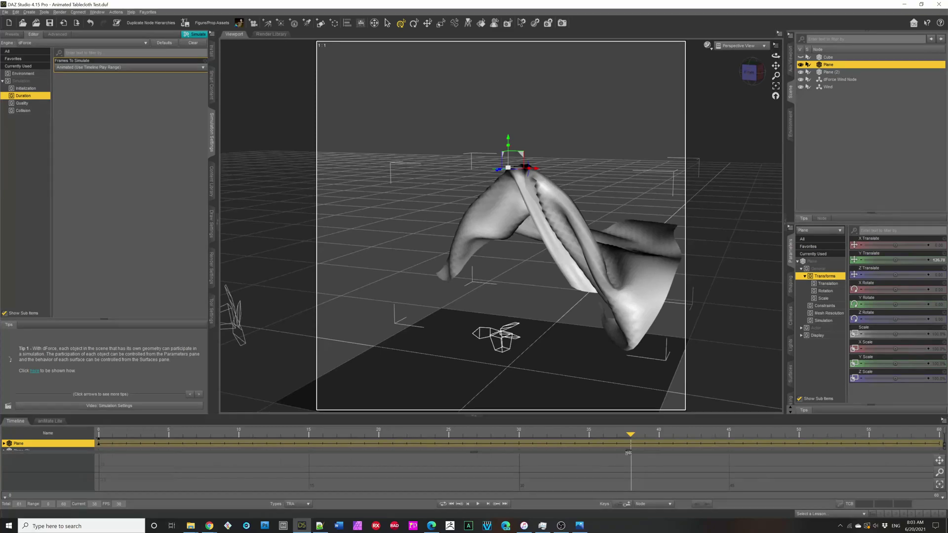
drag(749, 72, 750, 73)
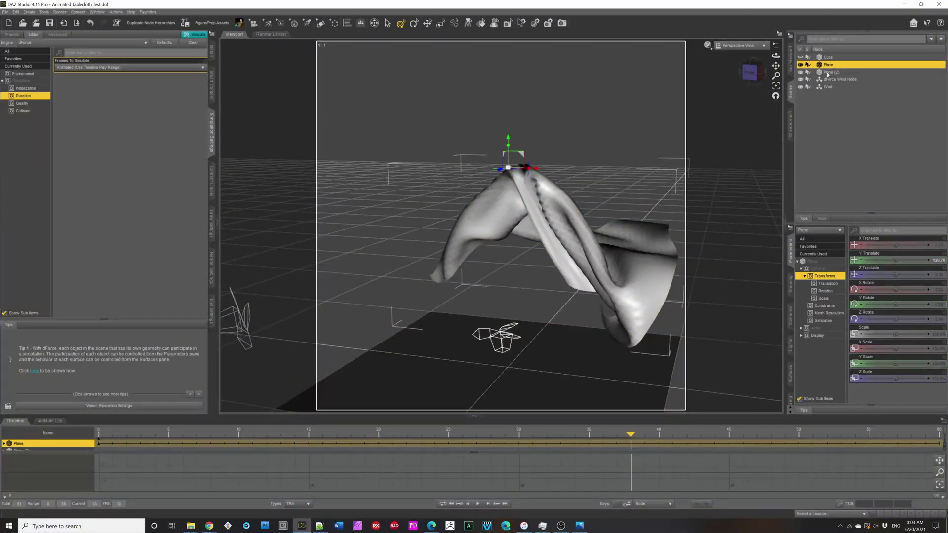
Attempt a dForce2Morph export of the Plane's drape and dismiss the morph-already-exists error
click(212, 180)
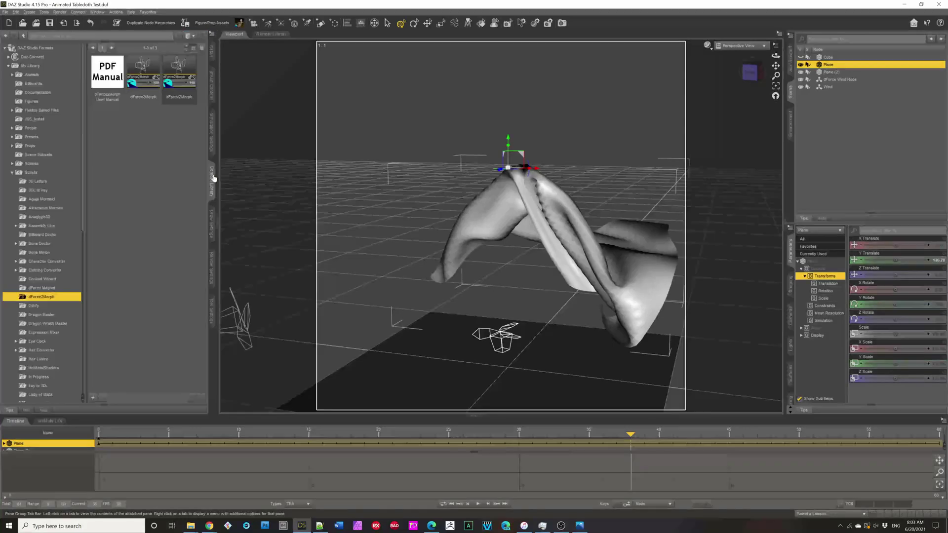
double_click(143, 81)
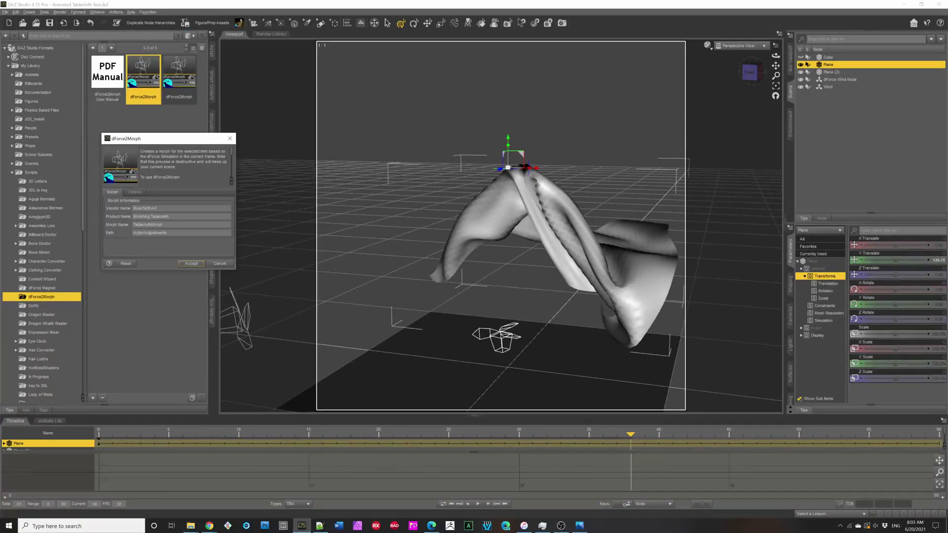
double_click(147, 224)
text(T)
key(Return)
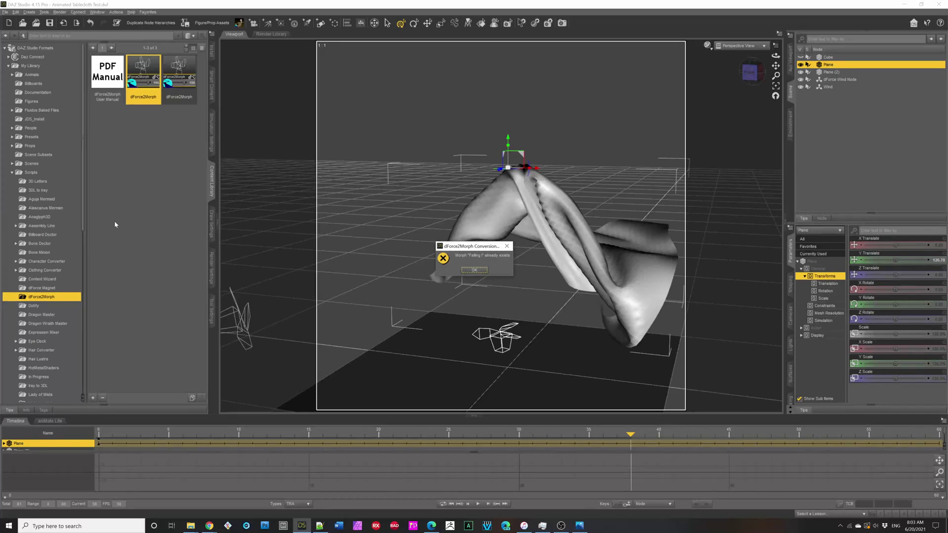
click(474, 271)
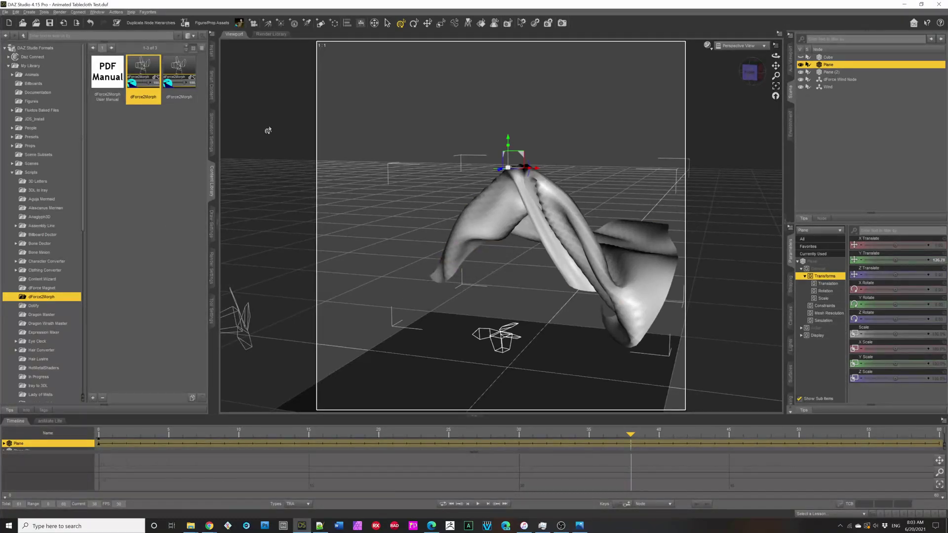
Rerun dForce2Morph and save the Plane's drape as a morph named 'Falling'
double_click(144, 72)
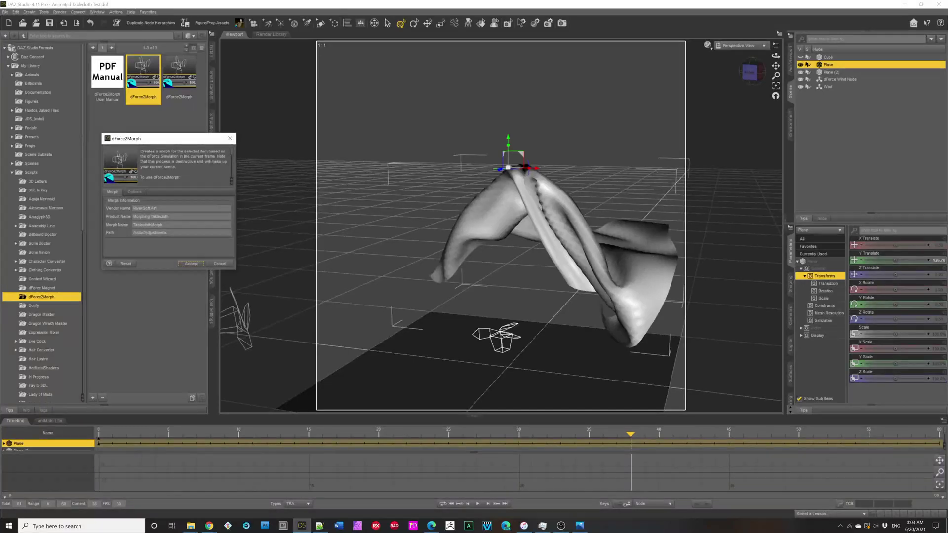
double_click(148, 225)
text(Falling M)
key(Return)
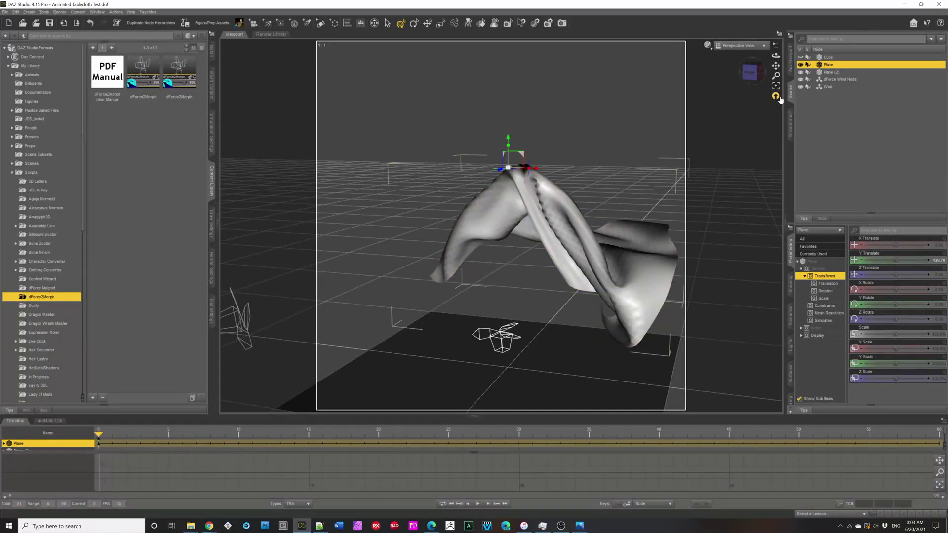
Test the Plane's Falling IV and Falling I adjustment sliders, ending with the cloth flat
click(802, 328)
click(816, 336)
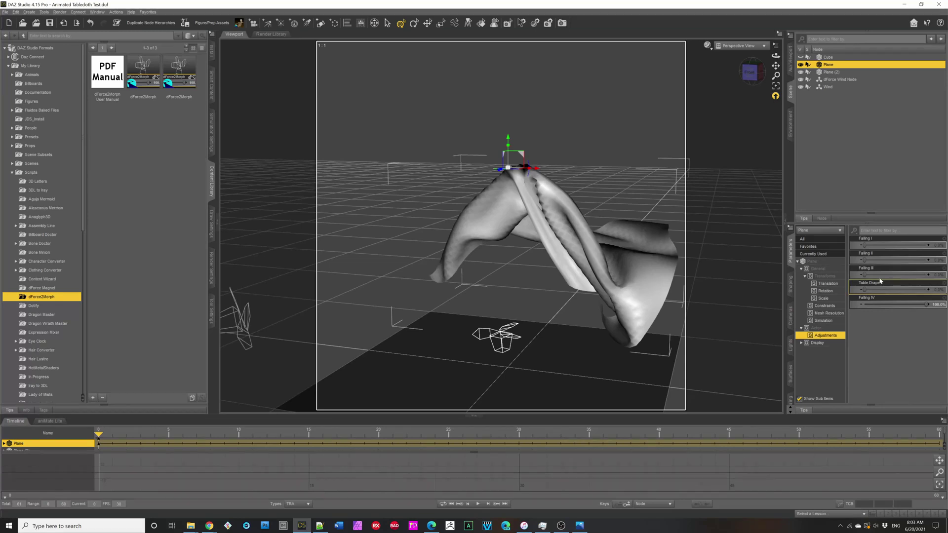
drag(922, 308, 808, 272)
drag(864, 245, 933, 256)
click(933, 256)
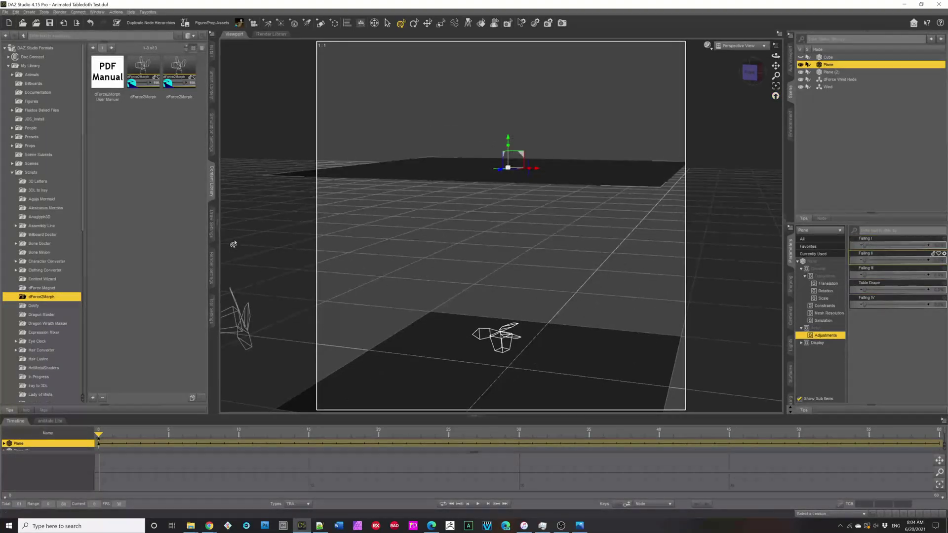